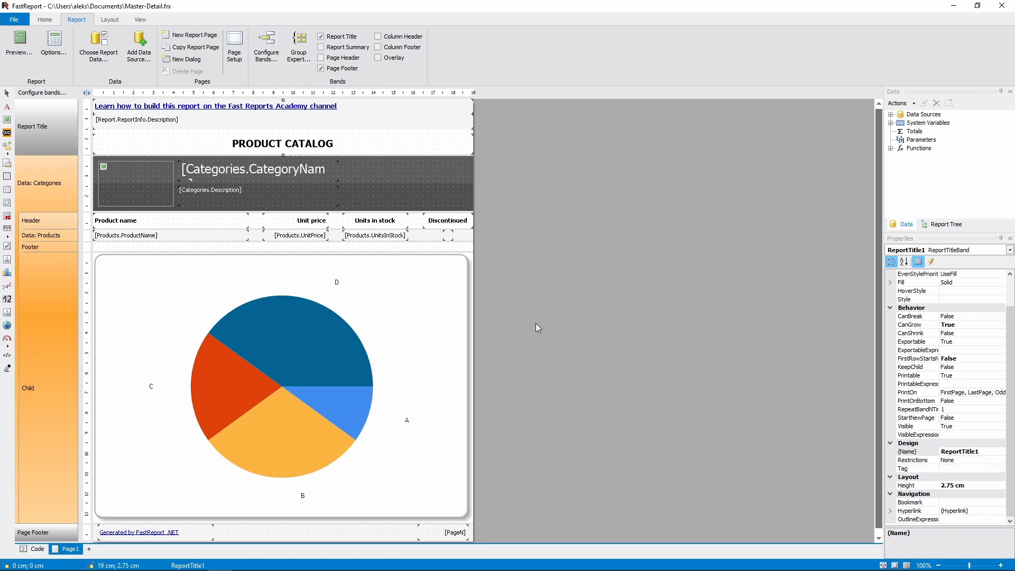
# Preview the report, look through its category pages and pie charts up to page 9, and close the preview
pyautogui.click(18, 43)
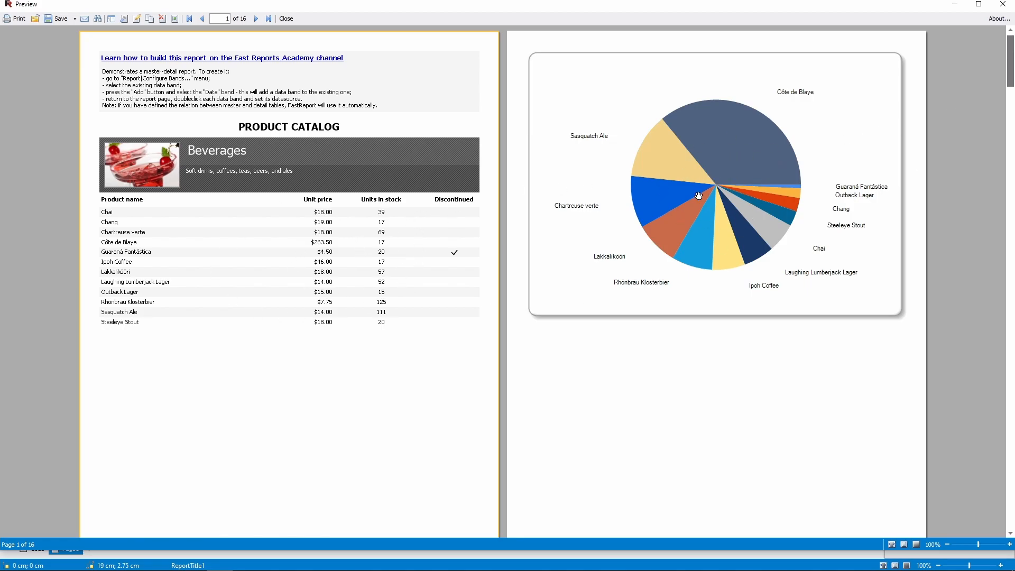
pyautogui.moveTo(1009, 47); pyautogui.dragTo(1010, 284)
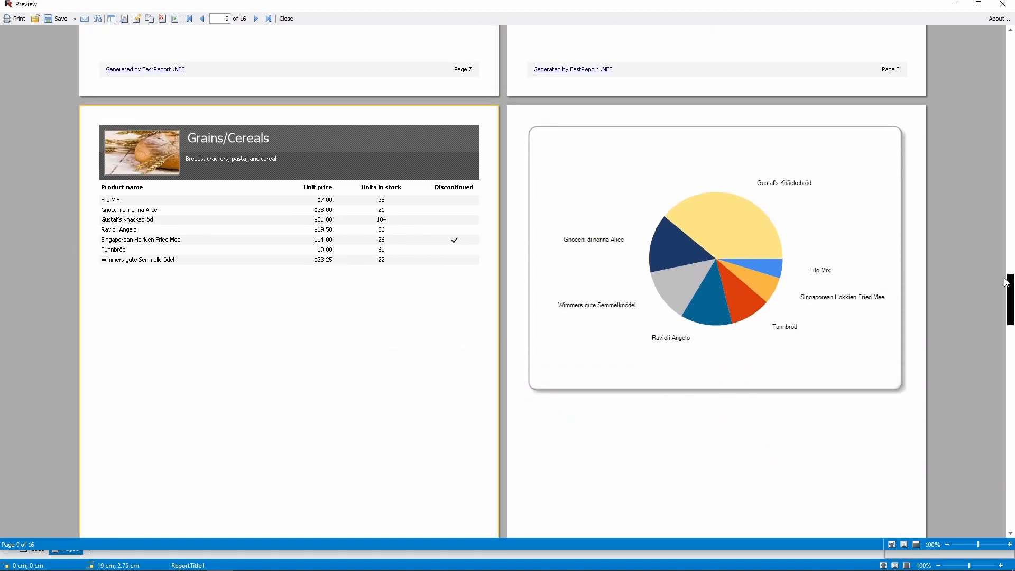
pyautogui.click(1002, 5)
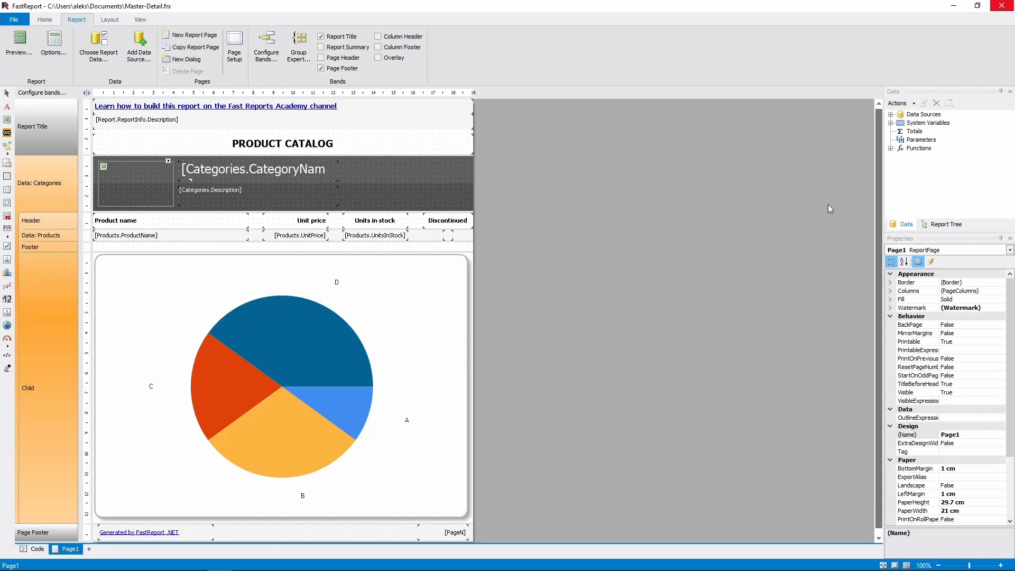
# Open the chart for editing and examine the pie series' data settings, including its color field and filter expression editor
pyautogui.doubleClick(381, 342)
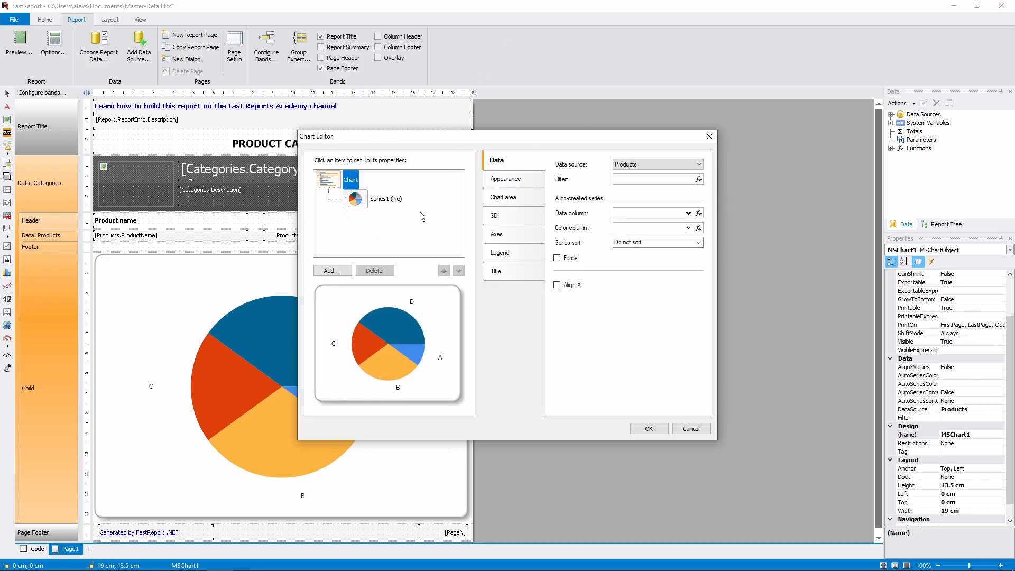
pyautogui.click(383, 200)
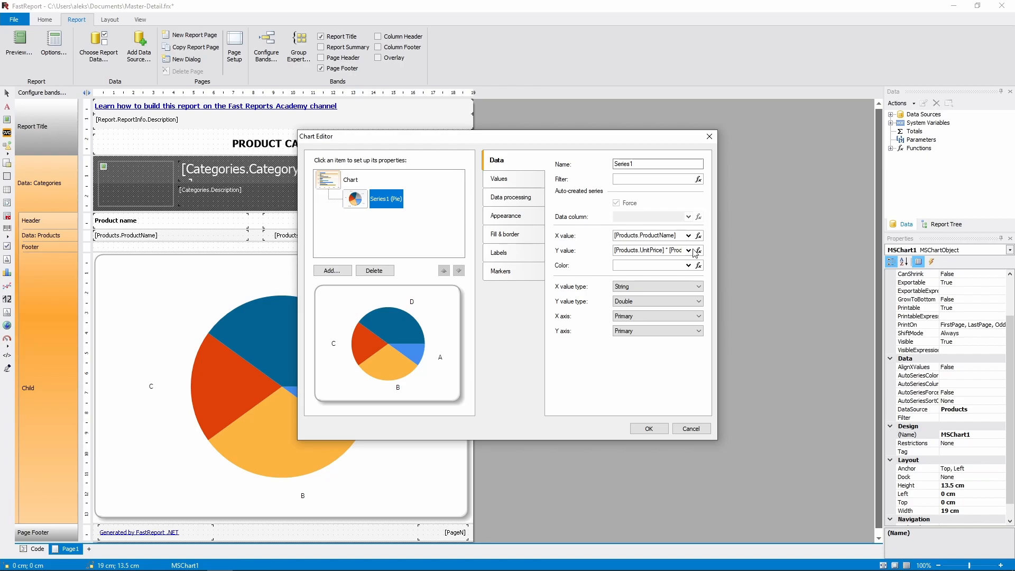
pyautogui.click(688, 266)
pyautogui.click(693, 271)
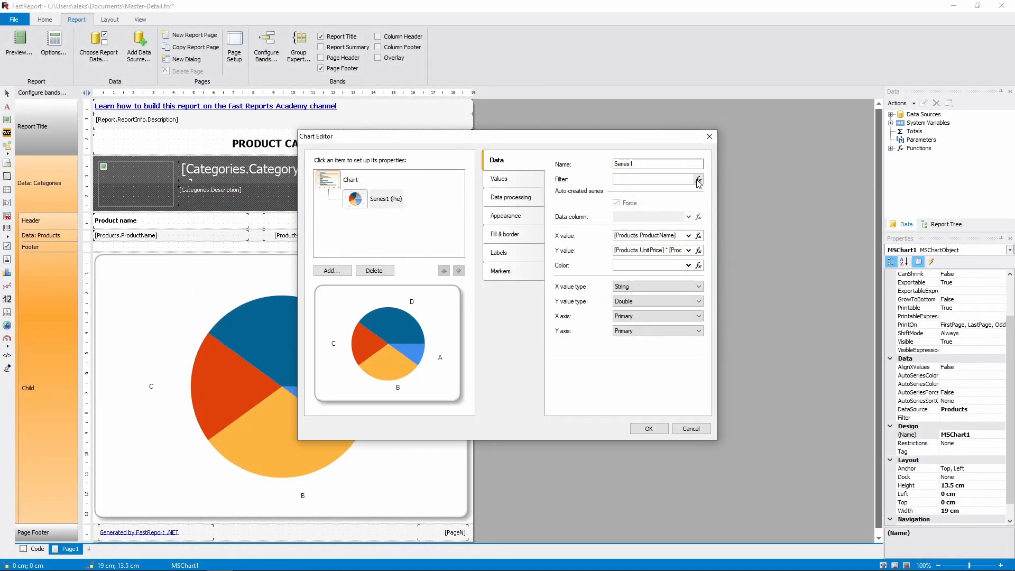
pyautogui.click(698, 179)
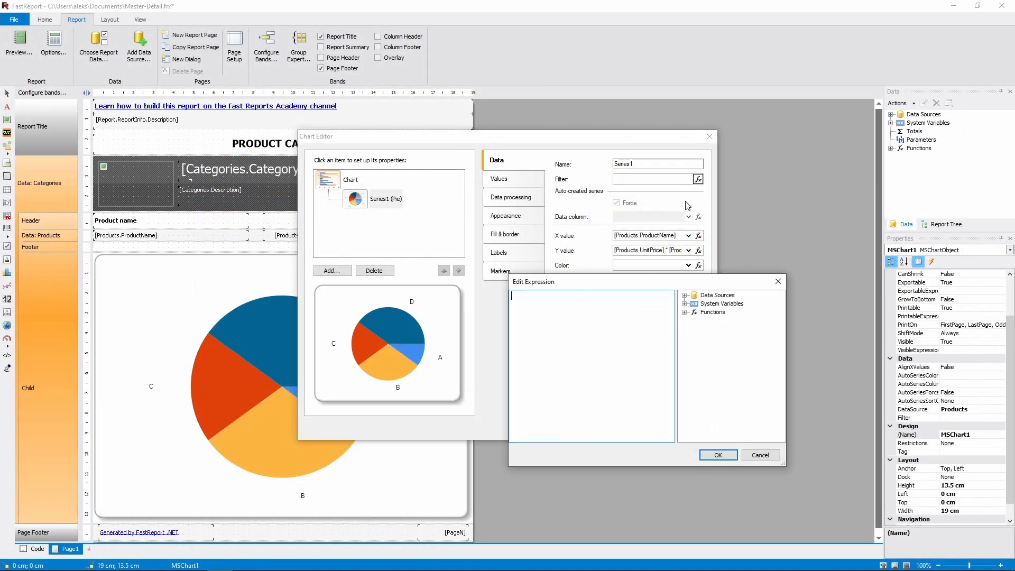
pyautogui.moveTo(686, 285); pyautogui.dragTo(646, 285)
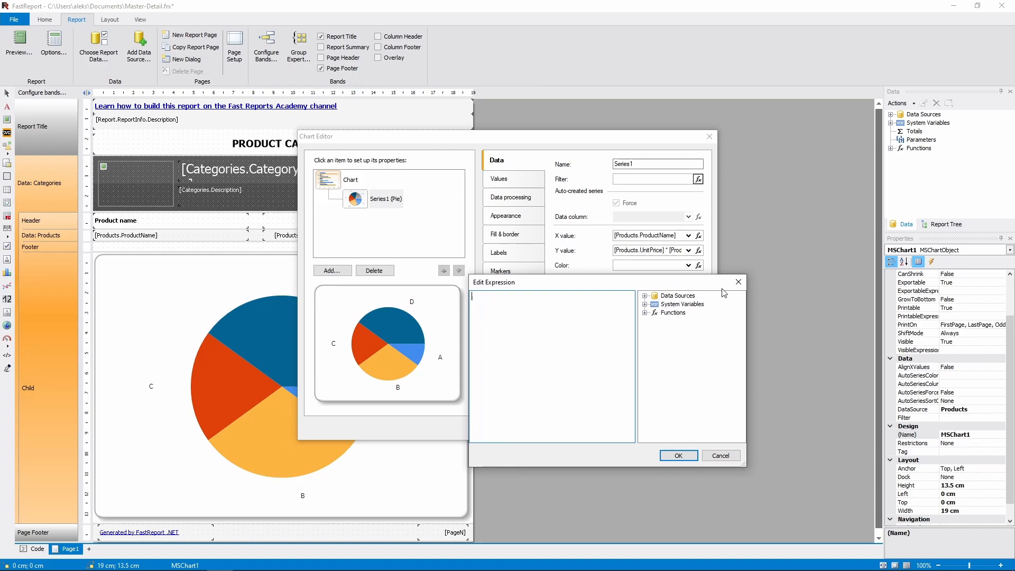
pyautogui.click(739, 282)
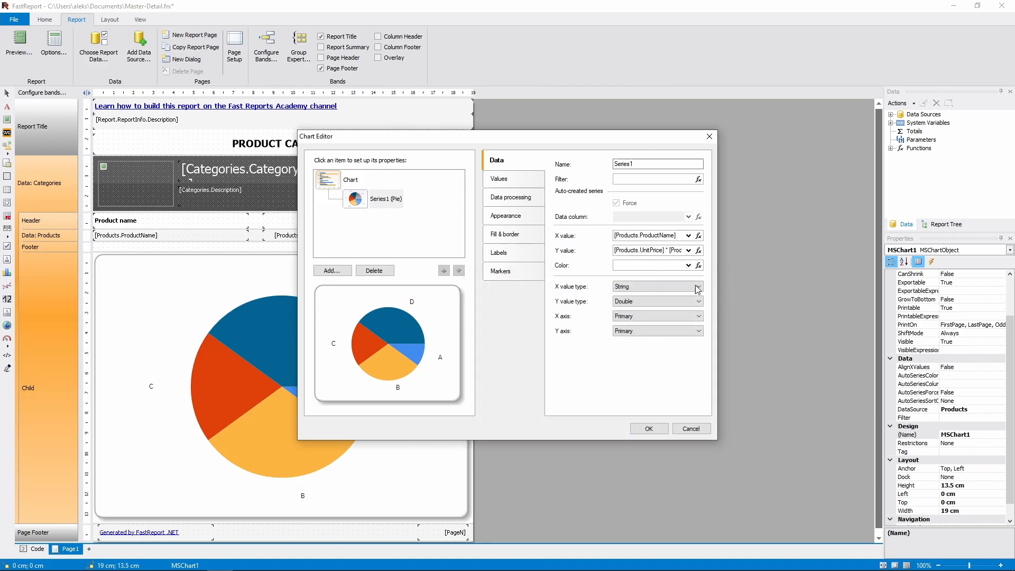
# Edit the pie series' sample values: set D to 5, set A to 10 and rename it AAA, and apply the changes
pyautogui.click(541, 180)
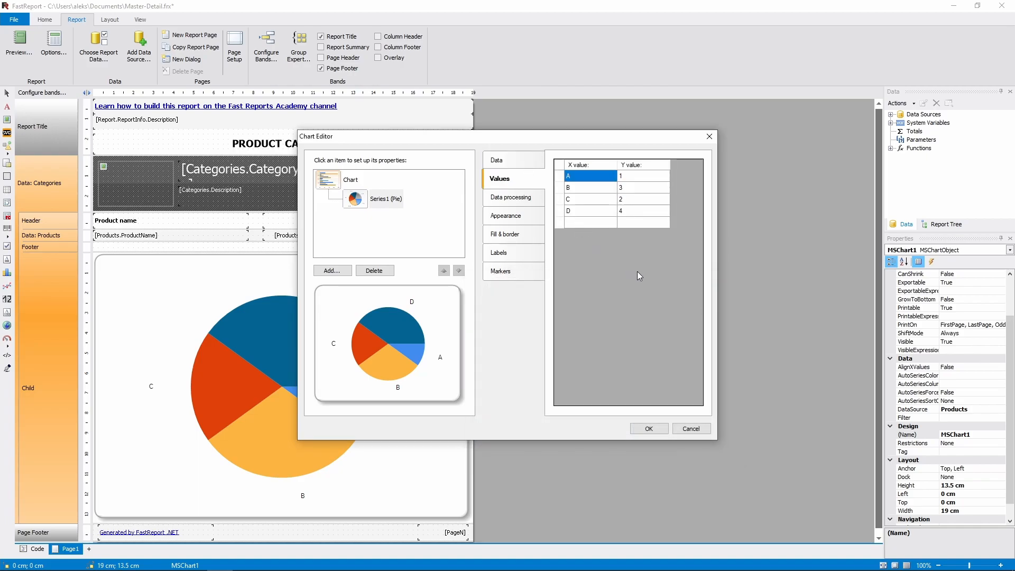
pyautogui.click(642, 211)
pyautogui.write('5')
pyautogui.press('Return')
pyautogui.click(632, 177)
pyautogui.write('10')
pyautogui.press('Return')
pyautogui.click(596, 178)
pyautogui.write('AAA')
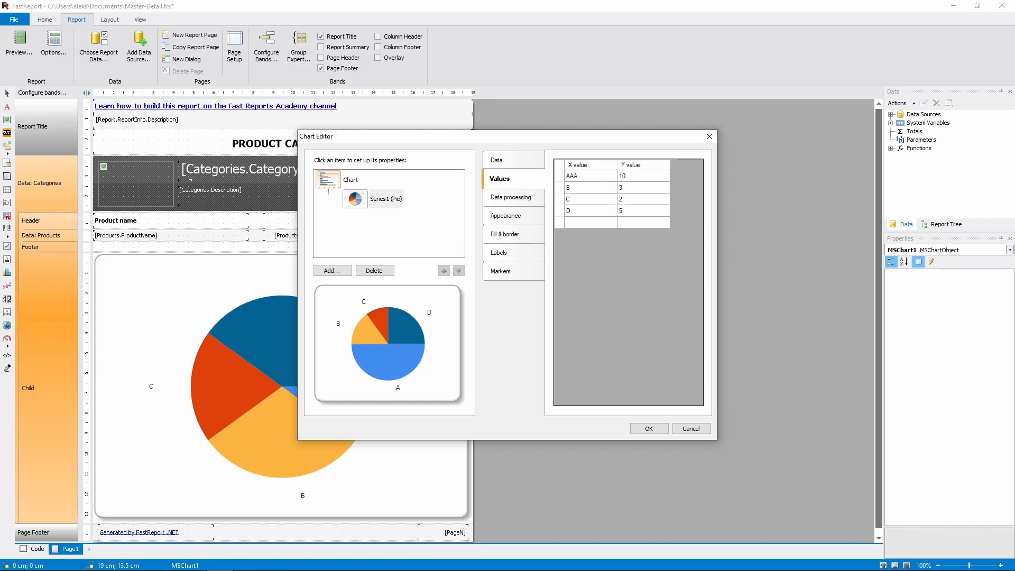
pyautogui.press('Return')
pyautogui.click(647, 428)
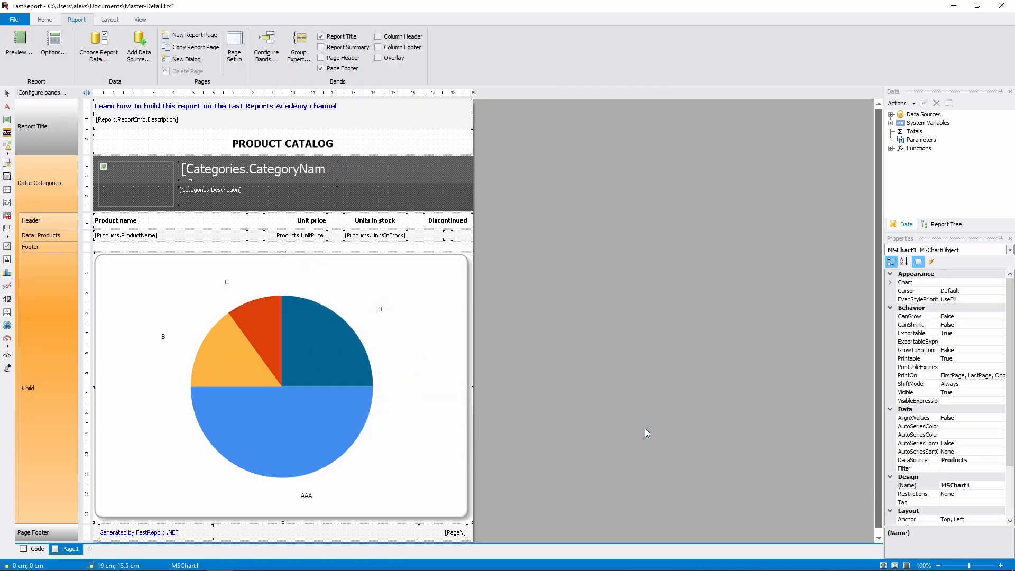
# Open the pie series' data processing settings and look at the sort order and grouping options
pyautogui.doubleClick(320, 370)
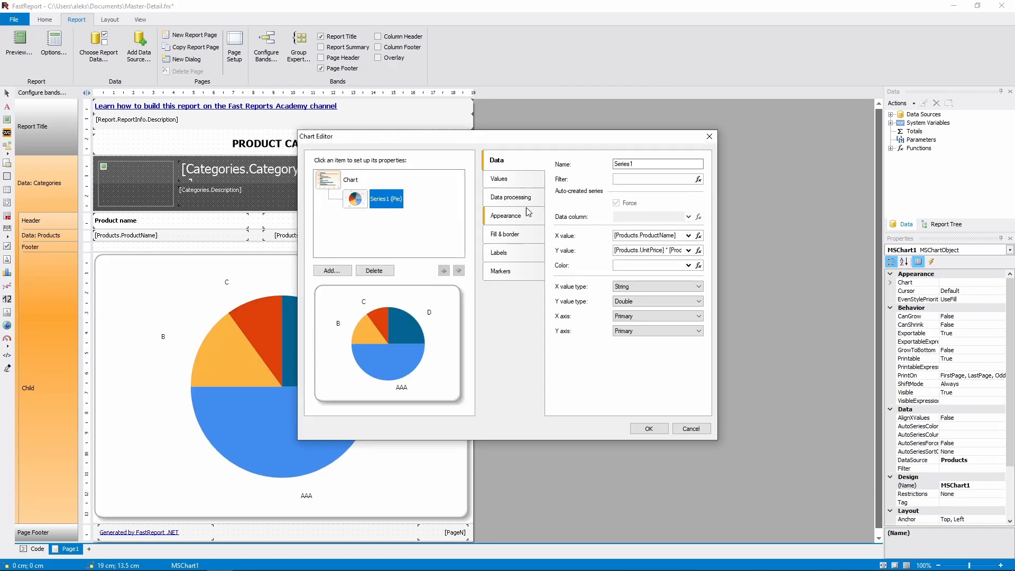
pyautogui.click(528, 201)
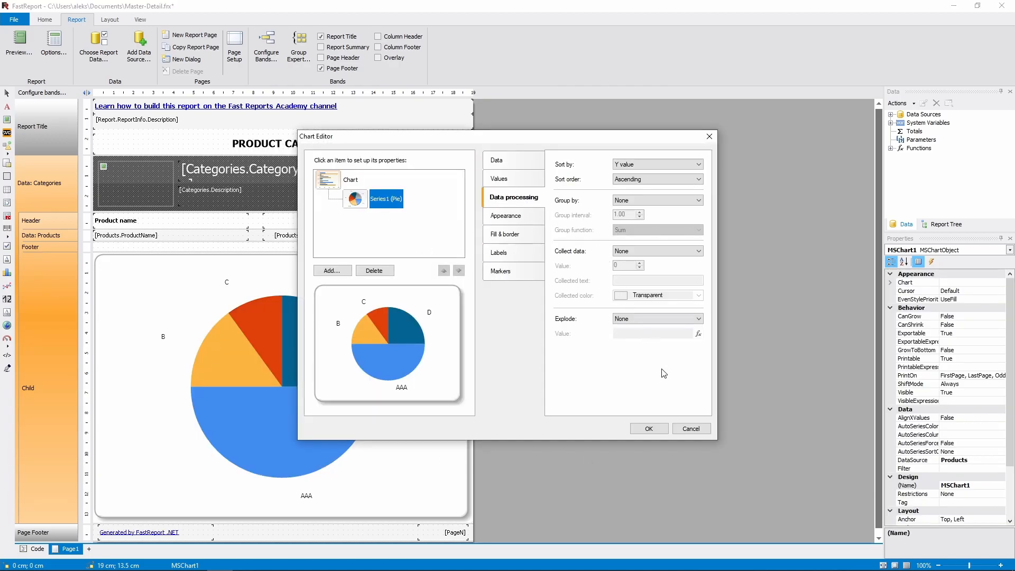
pyautogui.click(682, 178)
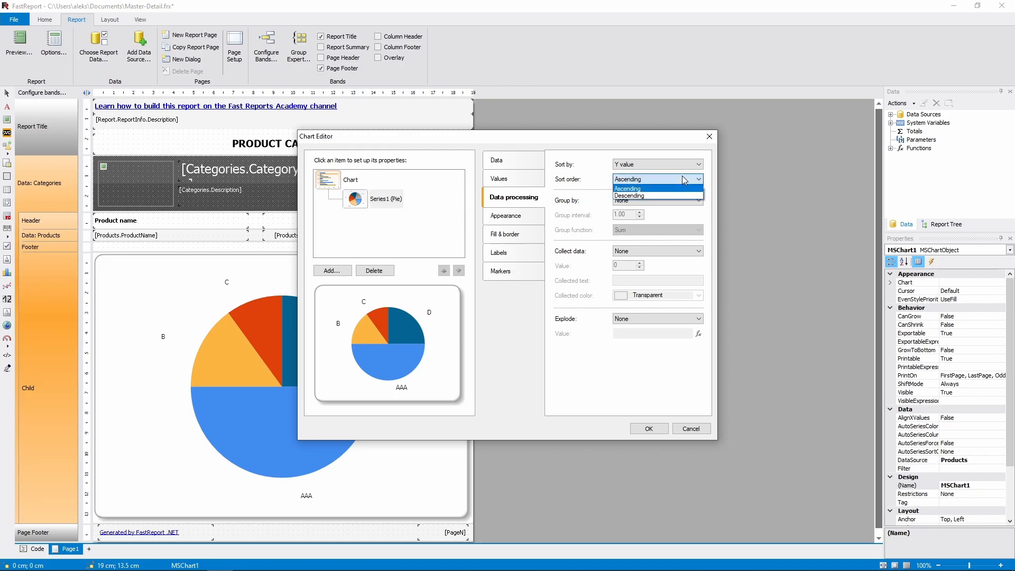
pyautogui.click(682, 178)
pyautogui.click(680, 197)
pyautogui.click(680, 197)
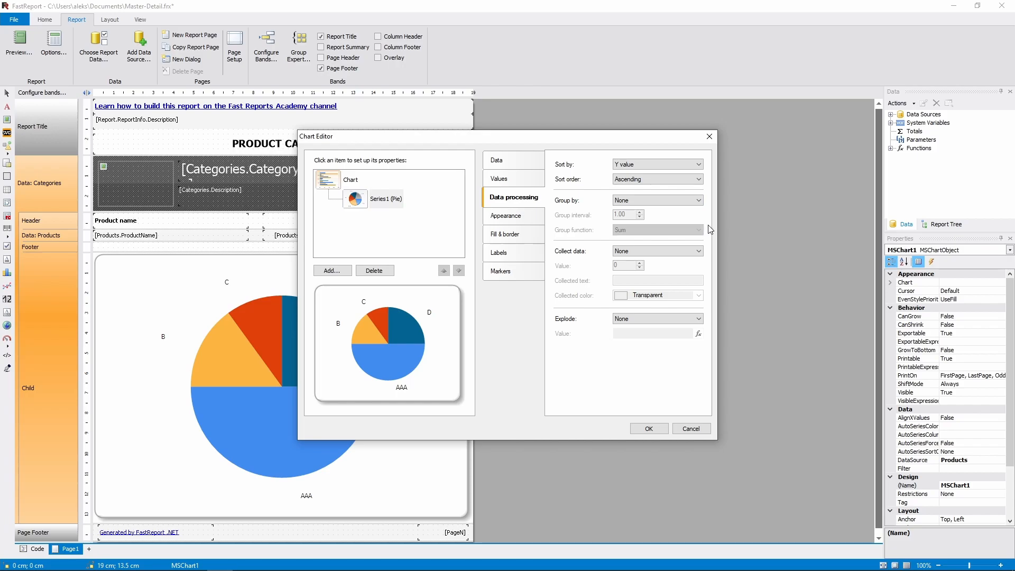
# Collect the pie series' data as TopN with value 5, collected text "Etc" and collected color Gray, and apply
pyautogui.click(687, 250)
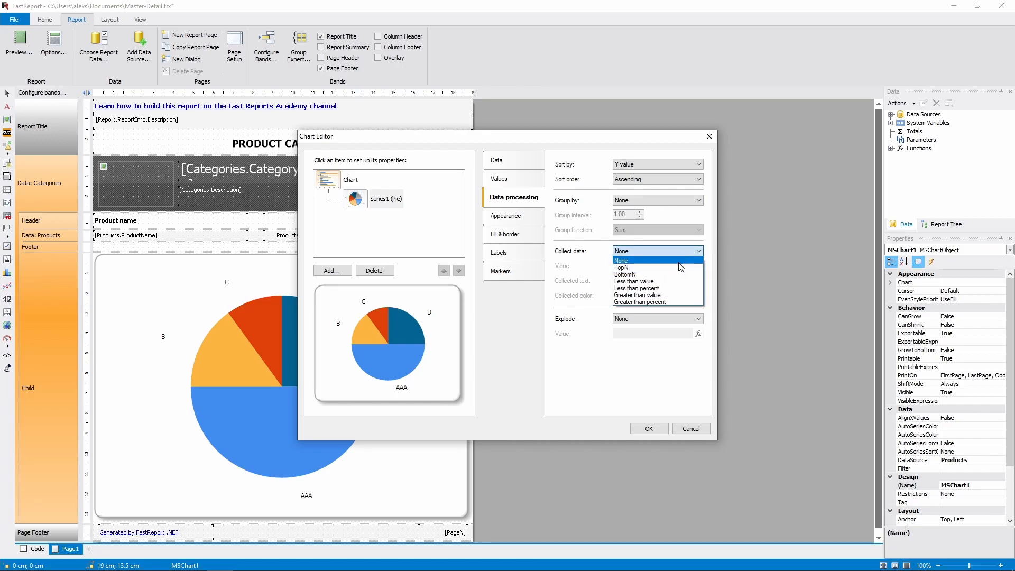
pyautogui.click(622, 267)
pyautogui.tripleClick(640, 263)
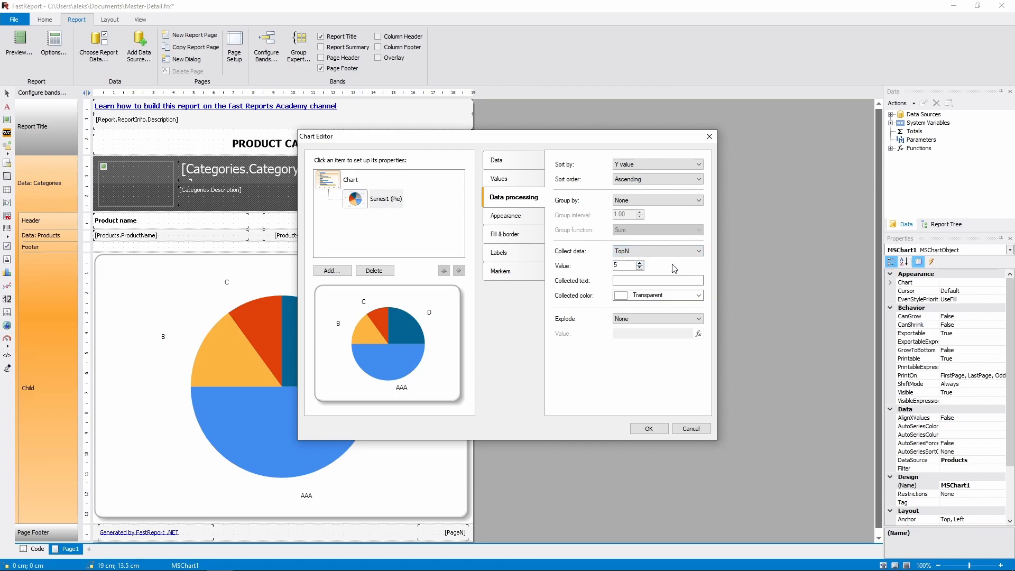
pyautogui.click(699, 296)
pyautogui.click(658, 342)
pyautogui.click(648, 281)
pyautogui.click(647, 428)
# Preview the report, check the grouped pie charts of several categories, and return to the chart's settings
pyautogui.hotkey('ctrl', 'p')
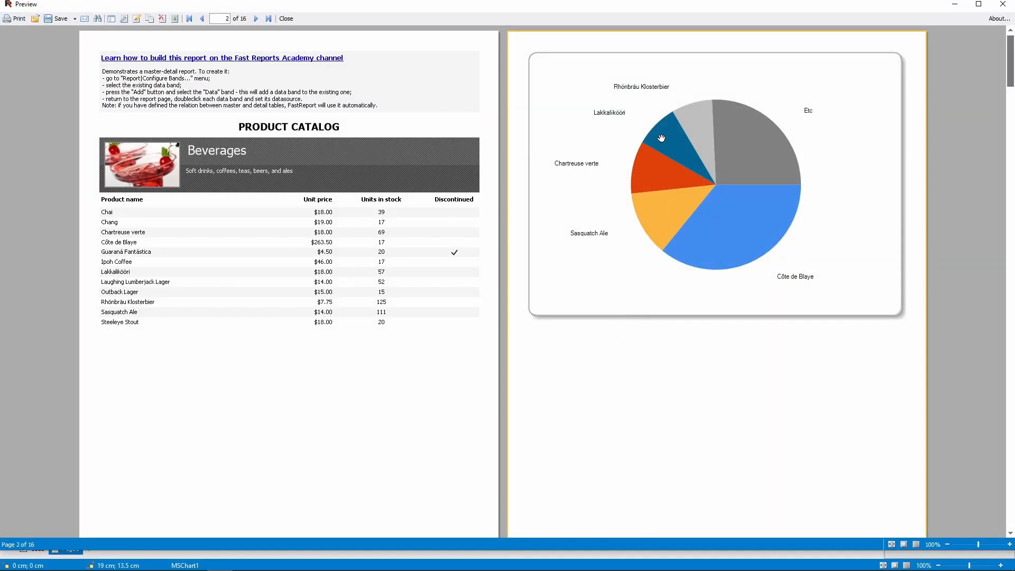
pyautogui.moveTo(1010, 63); pyautogui.dragTo(1011, 129)
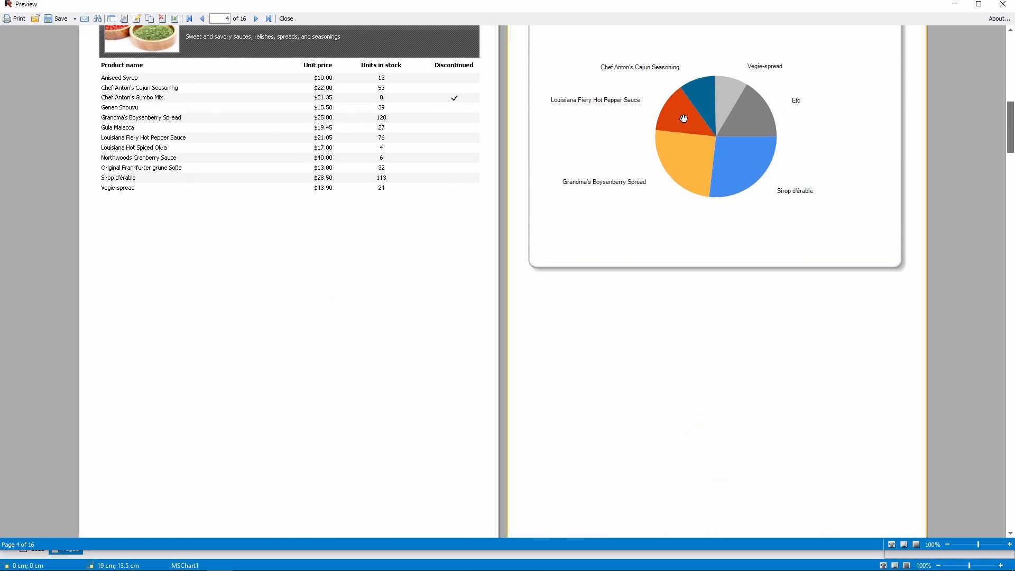
pyautogui.scroll(1, 743, 275)
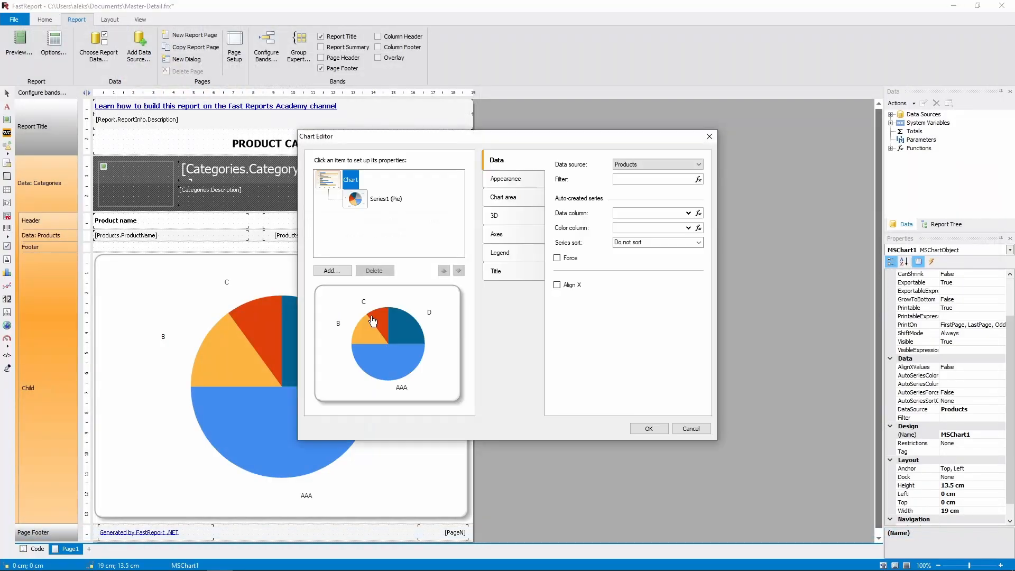
# Set the data collection of the pie series to None
pyautogui.click(497, 203)
pyautogui.click(656, 251)
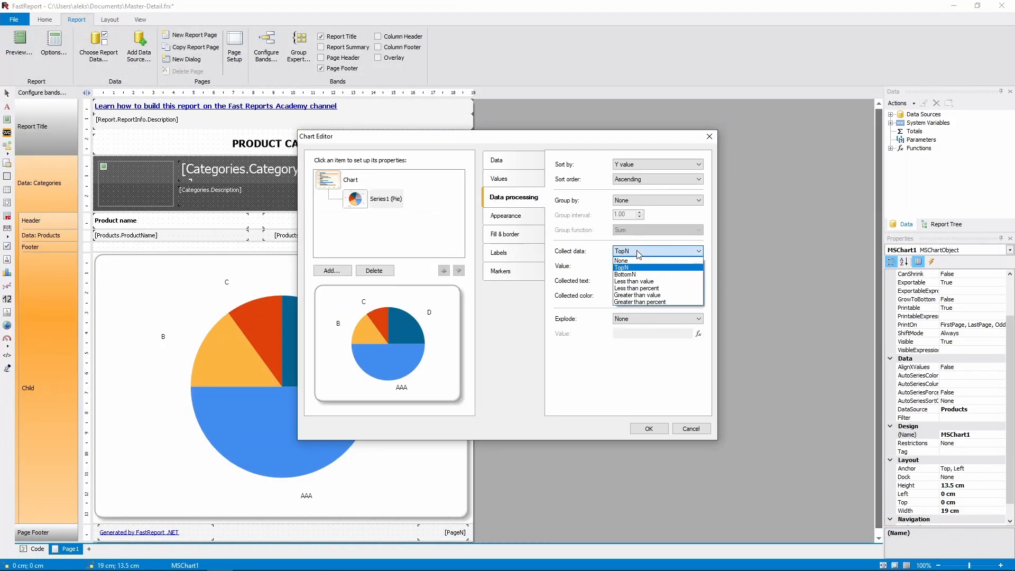
pyautogui.click(650, 260)
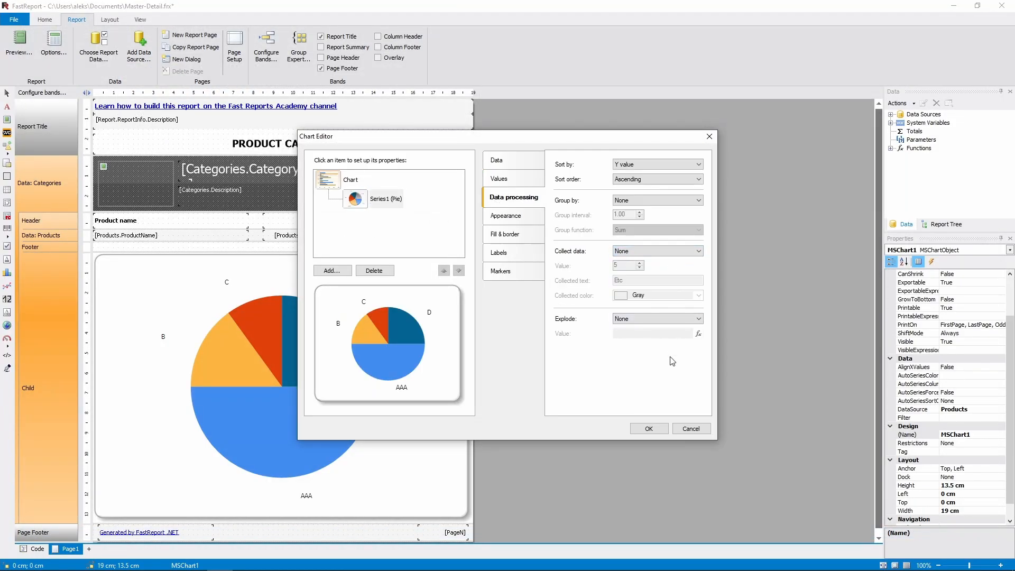
# Explode the biggest value of the pie series and check the chart in the report preview
pyautogui.click(665, 319)
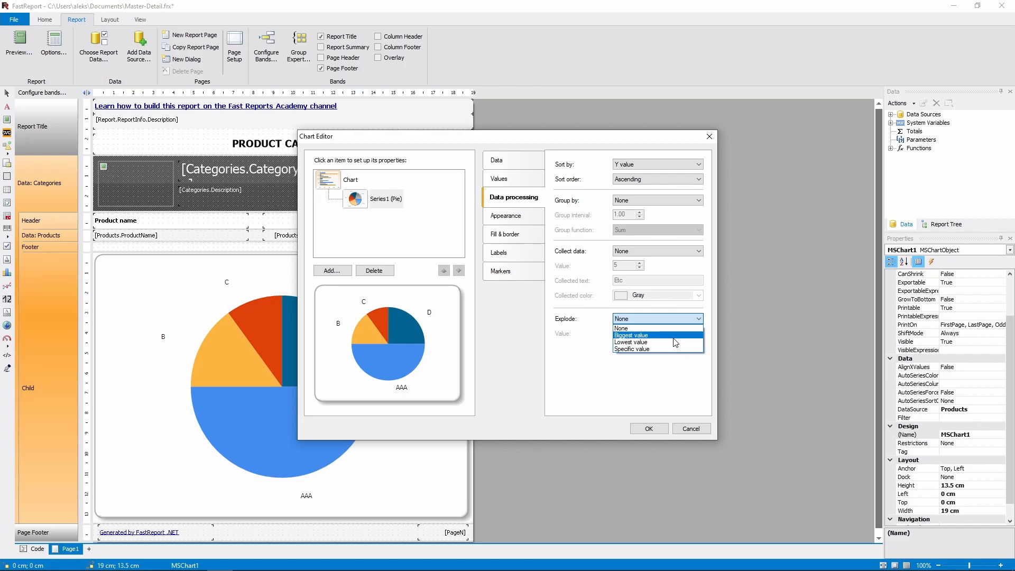
pyautogui.click(674, 335)
pyautogui.click(649, 428)
pyautogui.click(19, 45)
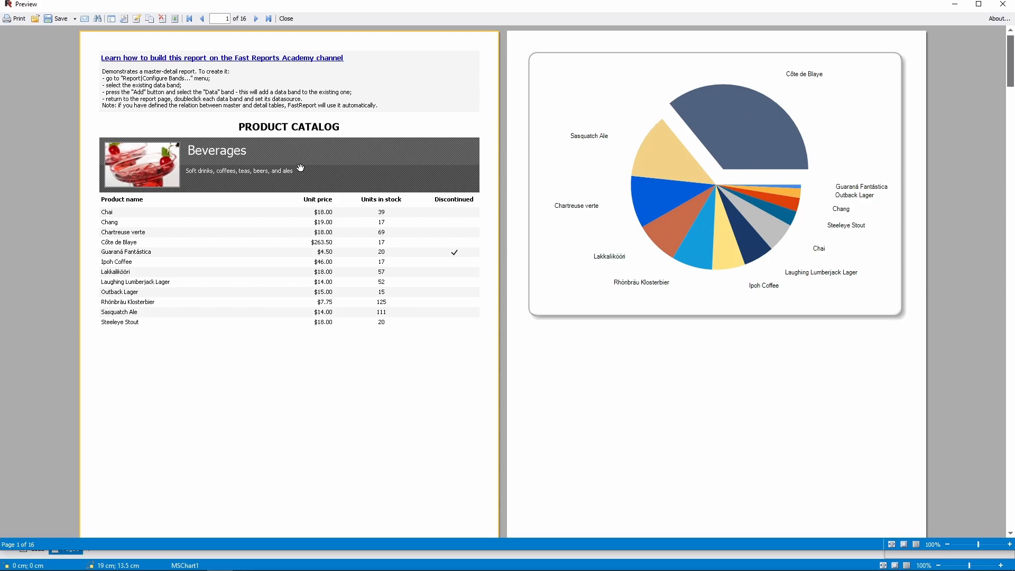
pyautogui.click(286, 19)
# Try the drawing styles in the pie series' appearance settings and set the style to Concave
pyautogui.doubleClick(284, 298)
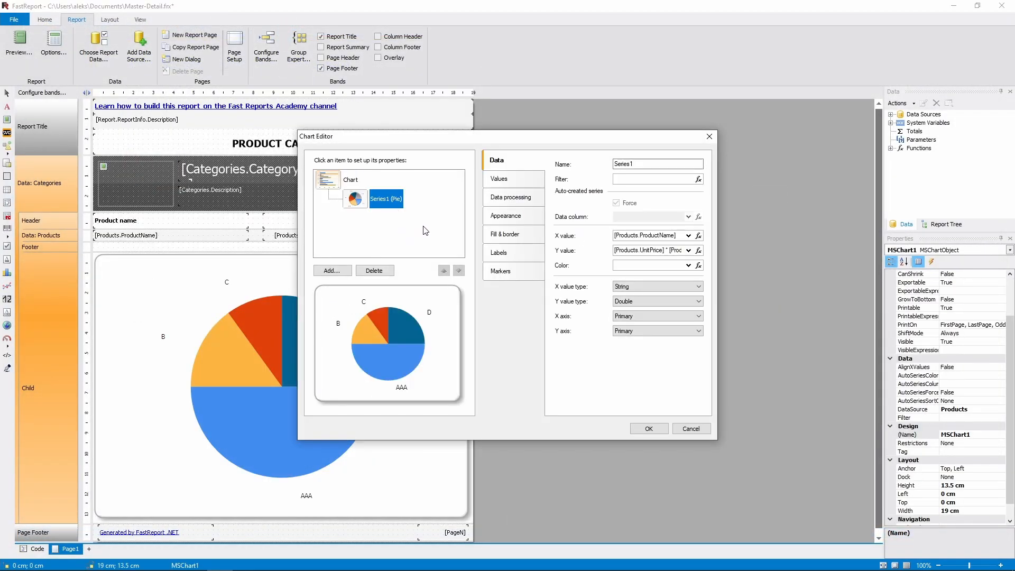
pyautogui.click(508, 216)
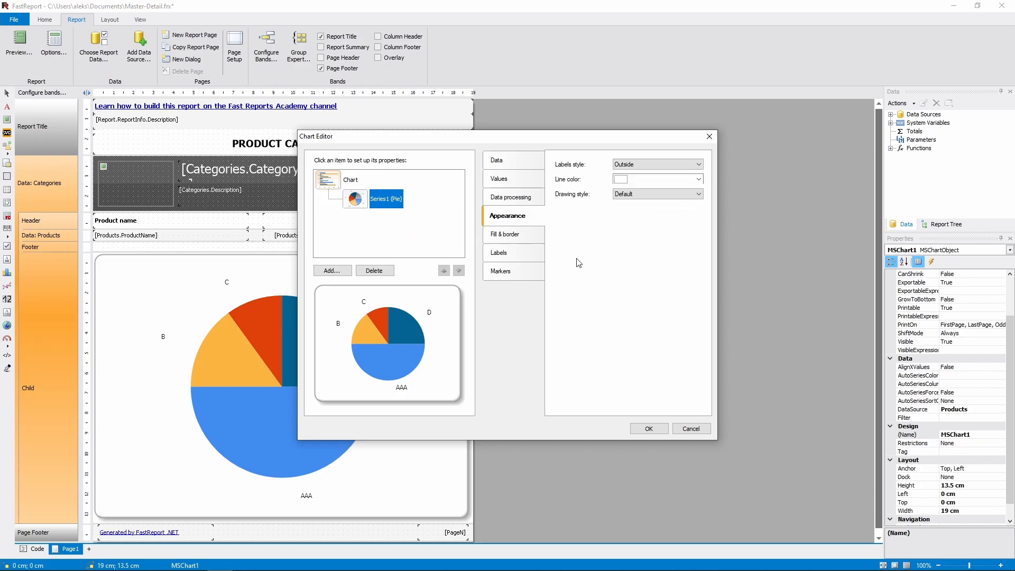
pyautogui.click(641, 195)
pyautogui.click(641, 211)
pyautogui.click(641, 194)
pyautogui.click(637, 217)
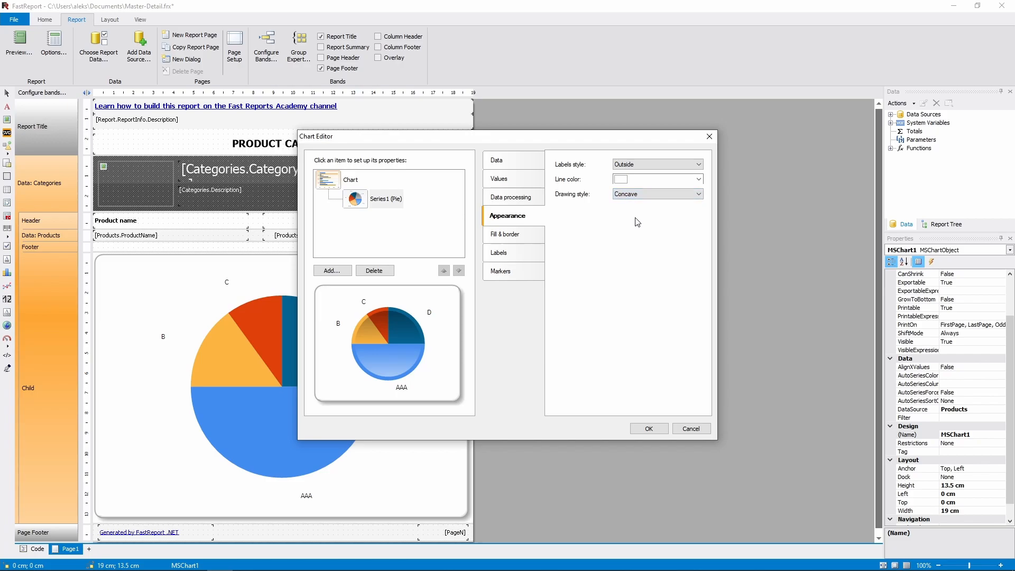
# Try the other label styles of the pie series, set it back to Outside, and set the line color to black (0, 0, 0)
pyautogui.click(636, 166)
pyautogui.click(637, 185)
pyautogui.click(639, 166)
pyautogui.click(641, 177)
pyautogui.click(643, 166)
pyautogui.click(649, 191)
pyautogui.click(698, 179)
pyautogui.click(632, 278)
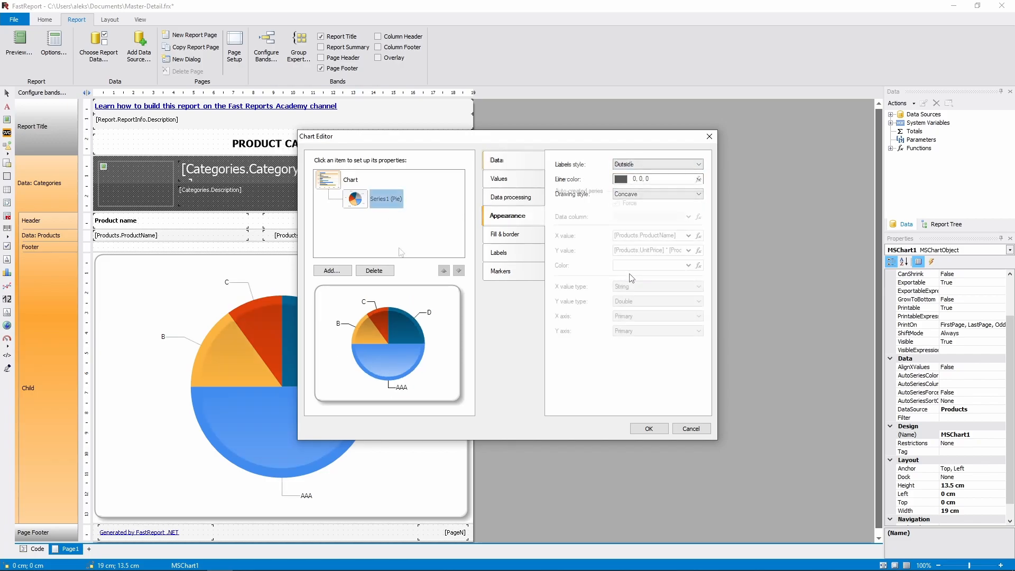
# Try the fill palettes of the pie series one after another from Bright onward and settle on BrightPastel
pyautogui.click(507, 234)
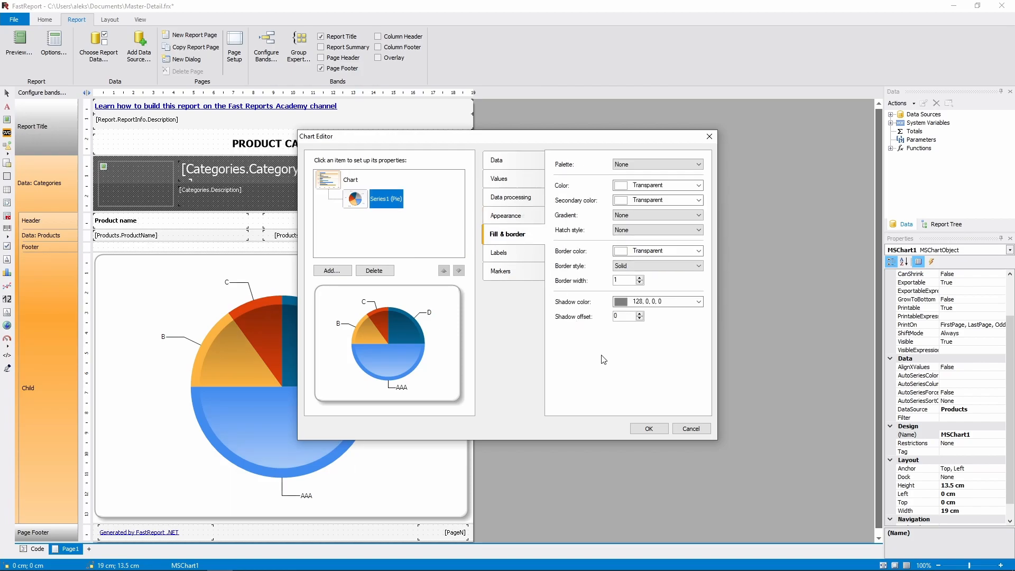
pyautogui.click(655, 164)
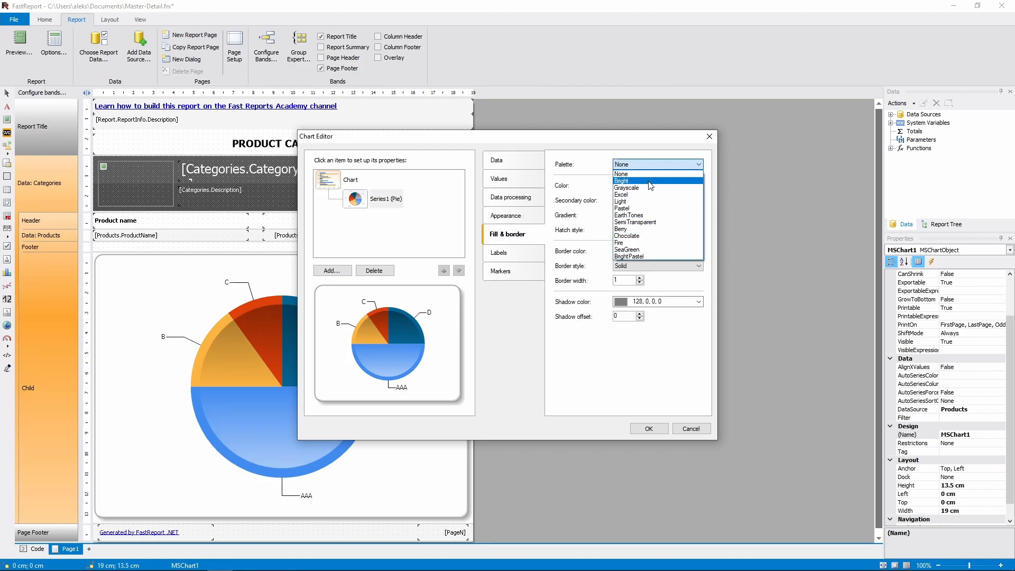
pyautogui.click(634, 180)
pyautogui.press('Down')
pyautogui.press('Down')
pyautogui.press('Down')
pyautogui.press('Down')
pyautogui.press('Down')
pyautogui.press('Down')
pyautogui.press('Down')
pyautogui.press('Down')
pyautogui.press('Down')
pyautogui.press('Down')
pyautogui.press('Down')
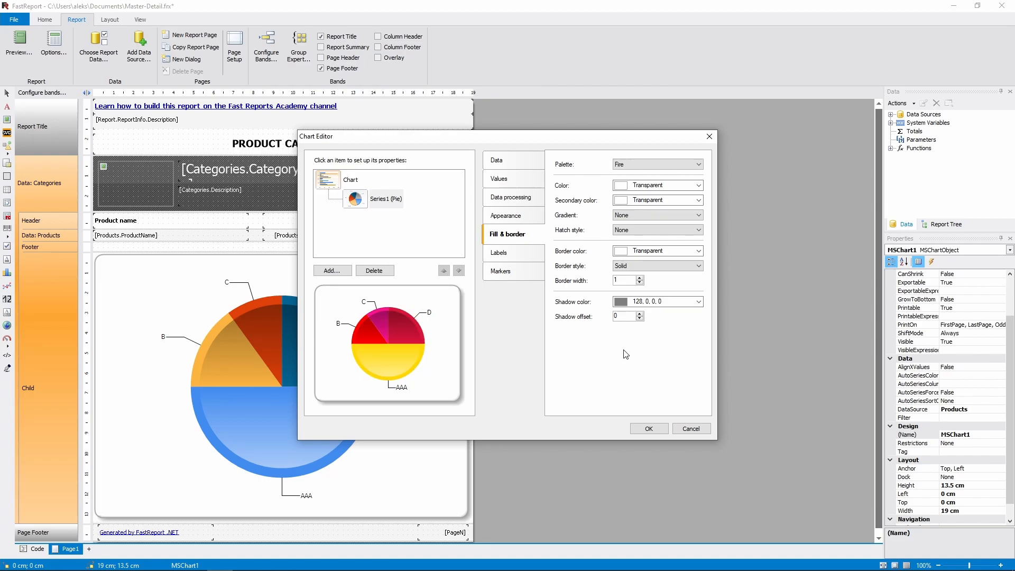
# Try gradients such as Center with a White secondary color on the pie series, and restore Transparent and no gradient
pyautogui.click(689, 216)
pyautogui.click(631, 248)
pyautogui.click(698, 199)
pyautogui.click(634, 317)
pyautogui.click(698, 200)
pyautogui.click(634, 343)
pyautogui.click(698, 215)
pyautogui.click(634, 231)
pyautogui.click(698, 200)
pyautogui.click(655, 217)
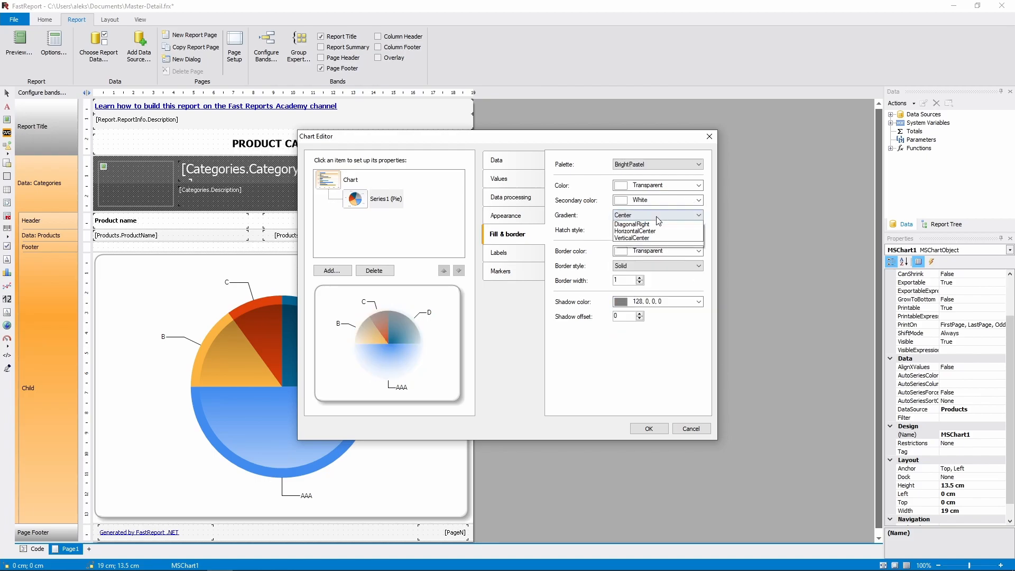
pyautogui.click(697, 216)
pyautogui.click(634, 223)
# Look through the hatch styles, then apply the Grayscale palette and the Percent20 hatch style to the pie series
pyautogui.click(698, 230)
pyautogui.scroll(-1, 696, 277)
pyautogui.moveTo(698, 281); pyautogui.dragTo(699, 327)
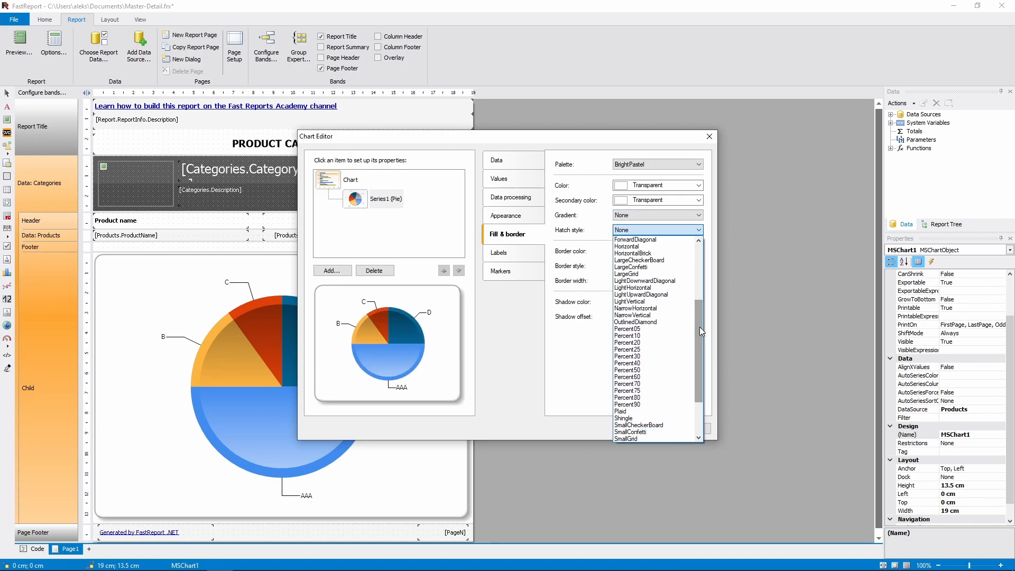
pyautogui.click(662, 165)
pyautogui.click(661, 165)
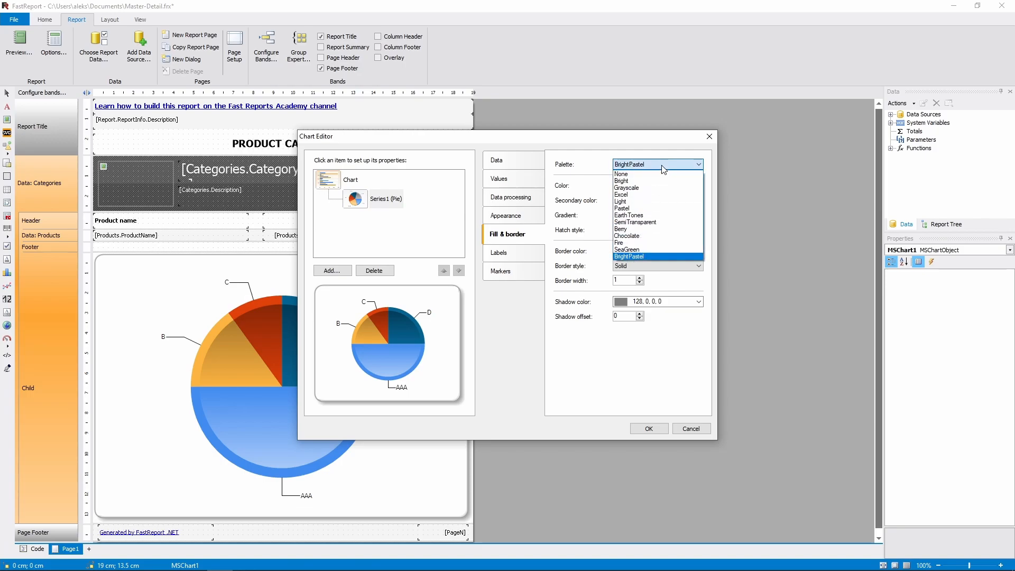
pyautogui.click(645, 188)
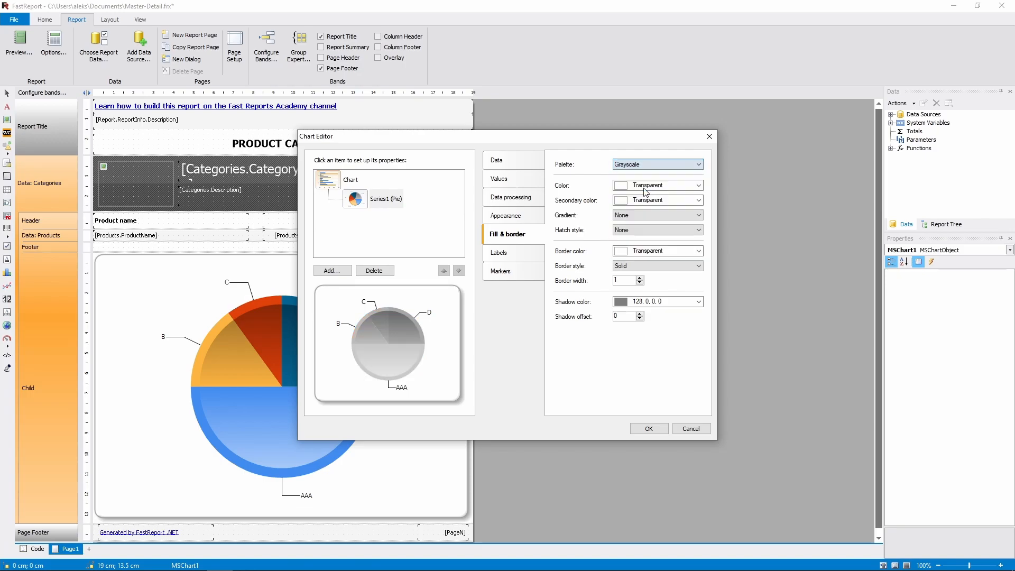
pyautogui.click(659, 230)
pyautogui.moveTo(700, 258); pyautogui.dragTo(696, 297)
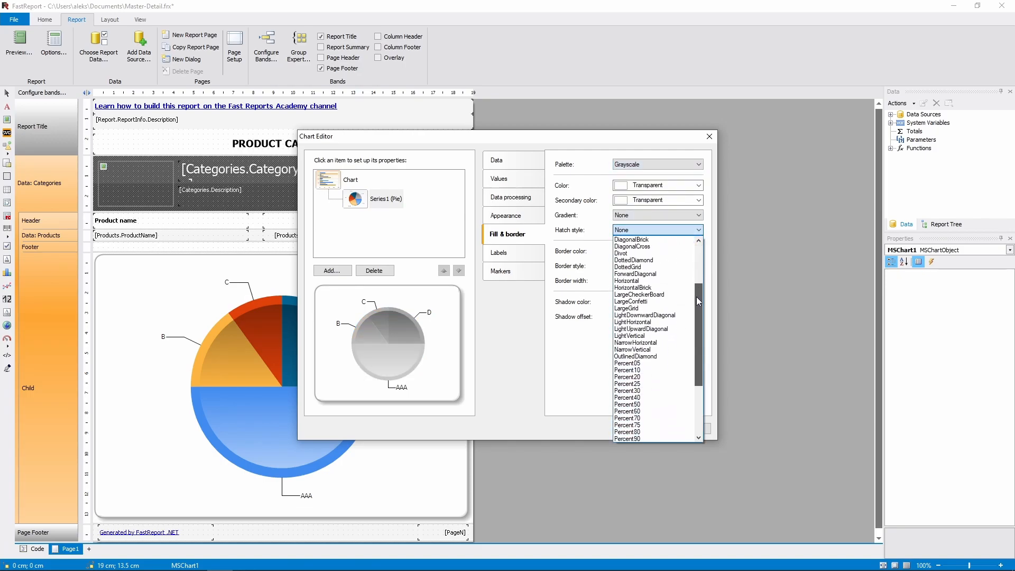
pyautogui.click(645, 368)
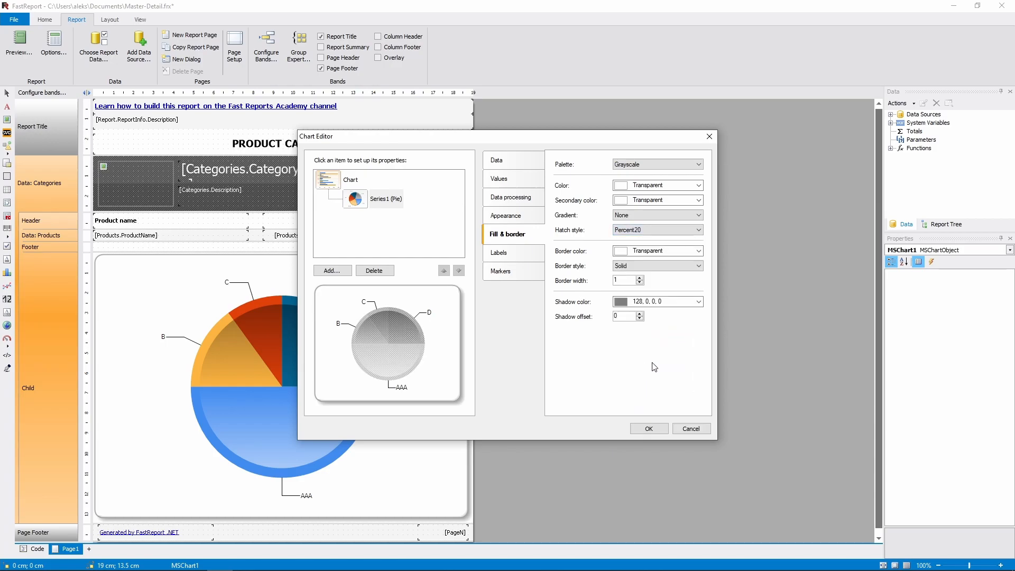
pyautogui.click(648, 428)
# Preview the report to inspect the hatched grayscale pie charts, and close the preview
pyautogui.click(19, 45)
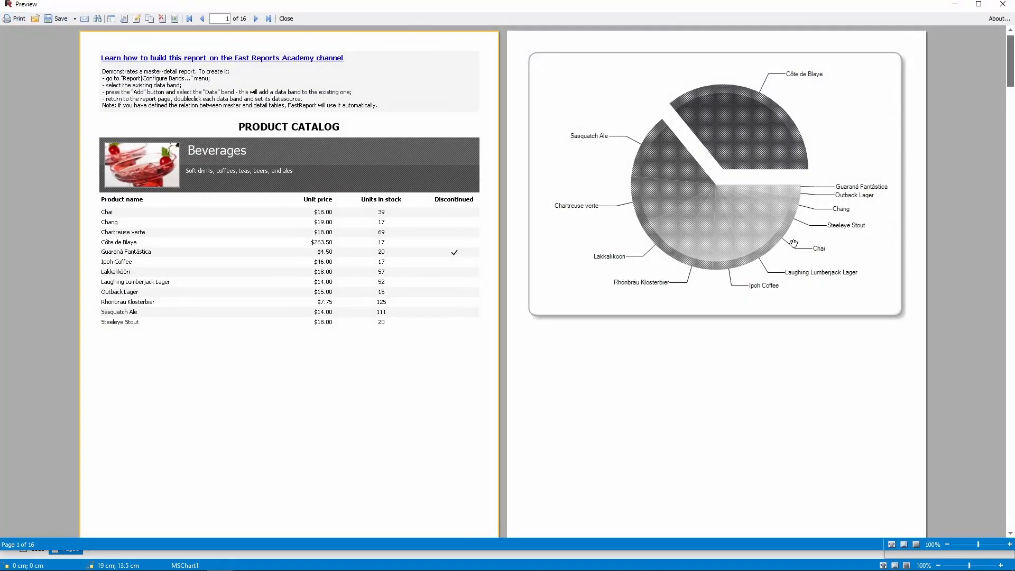
pyautogui.moveTo(1010, 59)
pyautogui.mouseDown()
pyautogui.moveTo(1011, 180)
pyautogui.moveTo(1004, 49)
pyautogui.mouseUp()
pyautogui.click(1002, 4)
# Reset the pie series' palette and hatch style to None and set its border color to Black
pyautogui.doubleClick(449, 280)
pyautogui.click(658, 229)
pyautogui.press('Home')
pyautogui.press('Return')
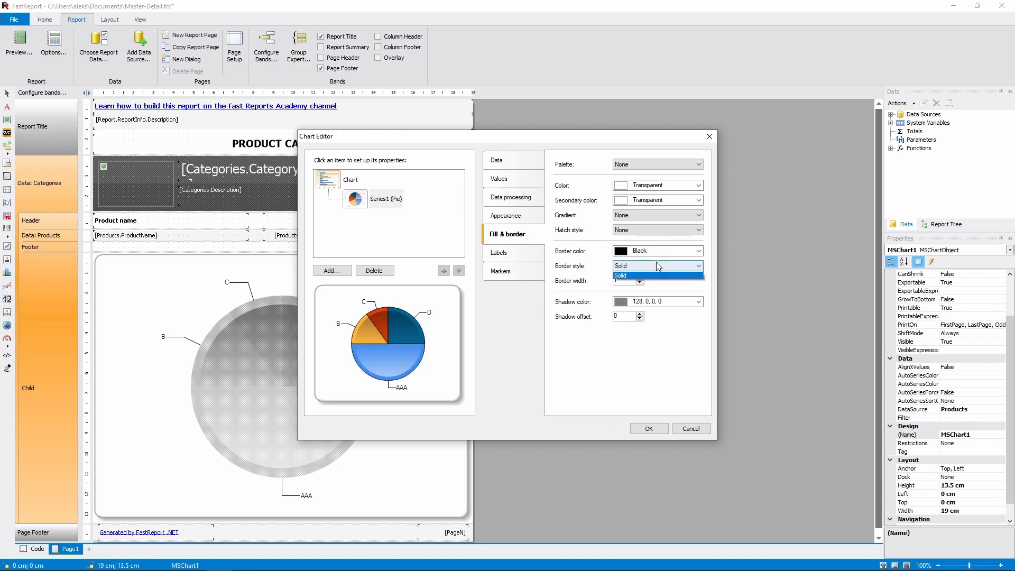
# Try a dash-dot border on the pie series, then set its border color to Transparent and border style to NotSet
pyautogui.click(655, 264)
pyautogui.click(642, 428)
pyautogui.click(648, 426)
pyautogui.hotkey('ctrl', 'p')
pyautogui.scroll(4, 712, 247)
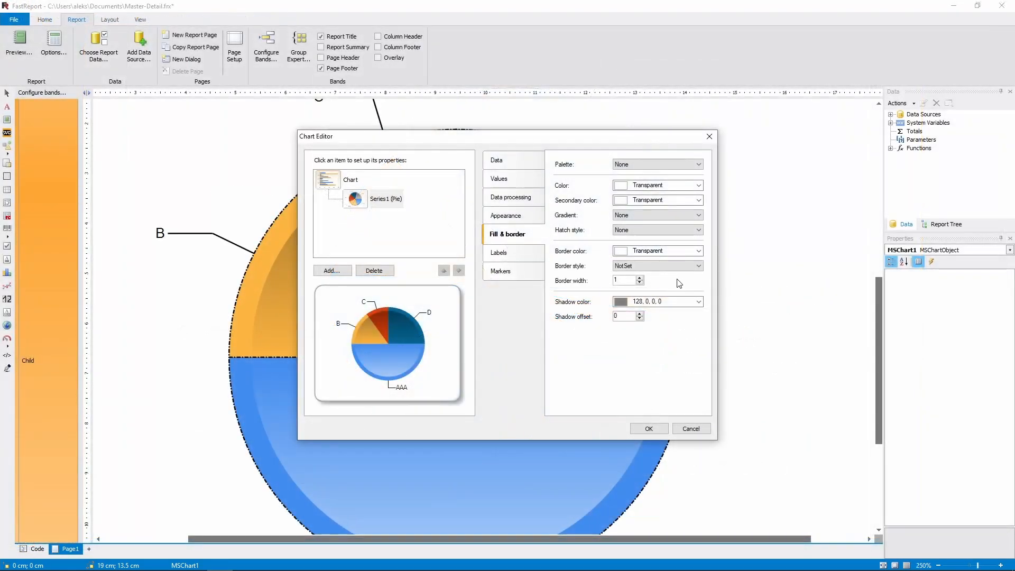
# Give the pie series a shadow with color 128, 0, 0, 0 by increasing its shadow offset, and preview the report
pyautogui.click(700, 302)
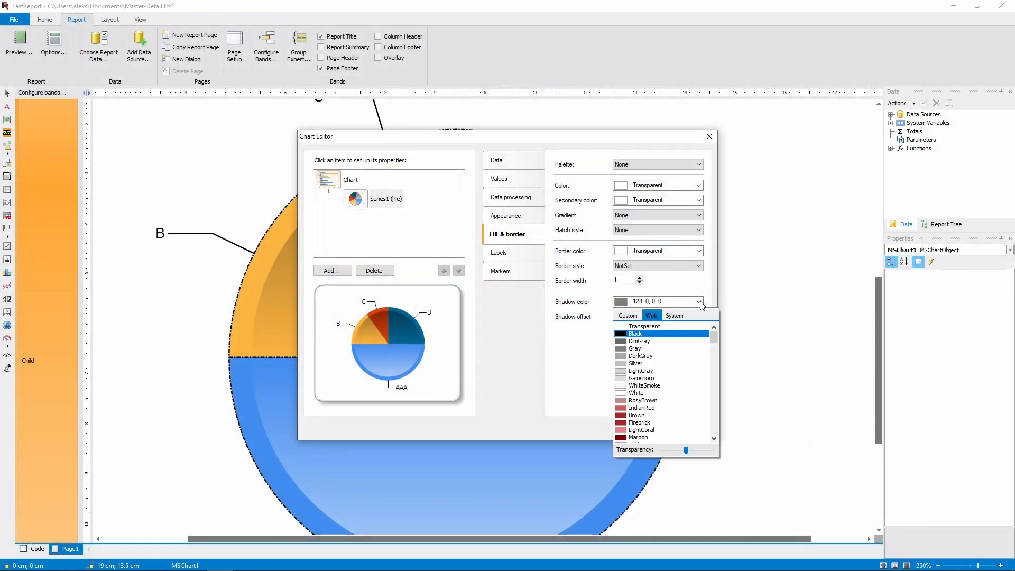
pyautogui.click(655, 337)
pyautogui.click(640, 313)
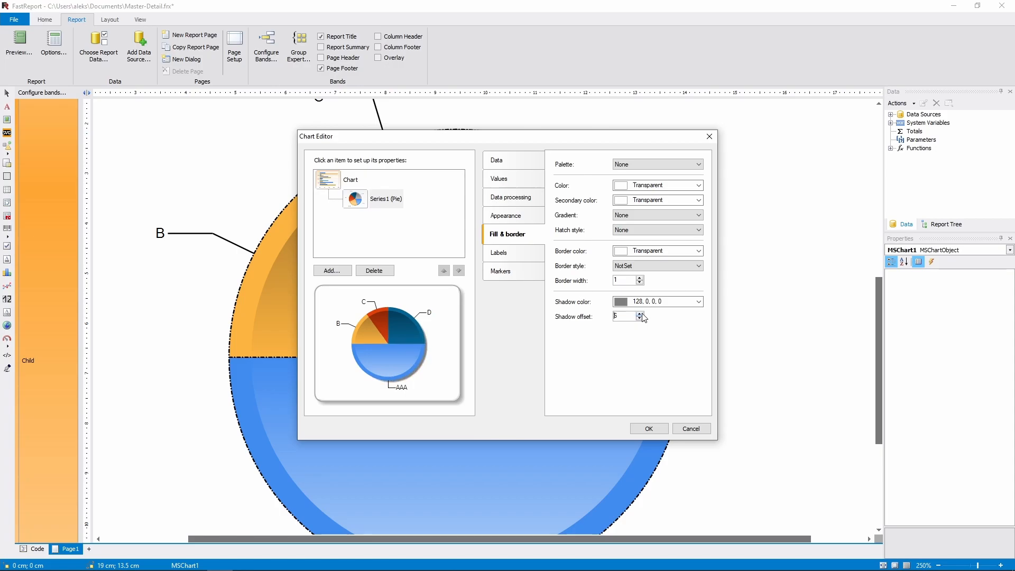
pyautogui.click(649, 428)
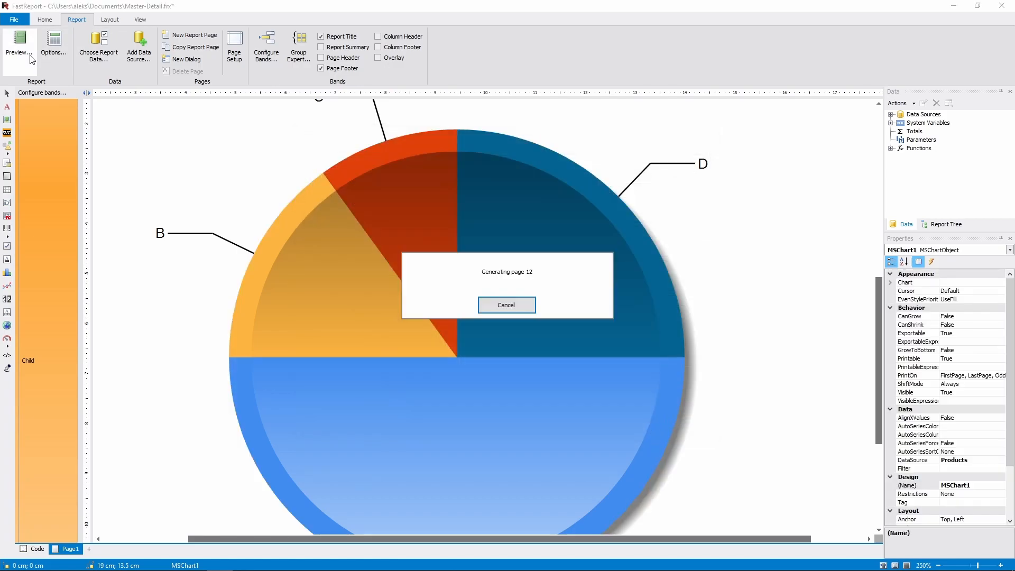
pyautogui.click(20, 45)
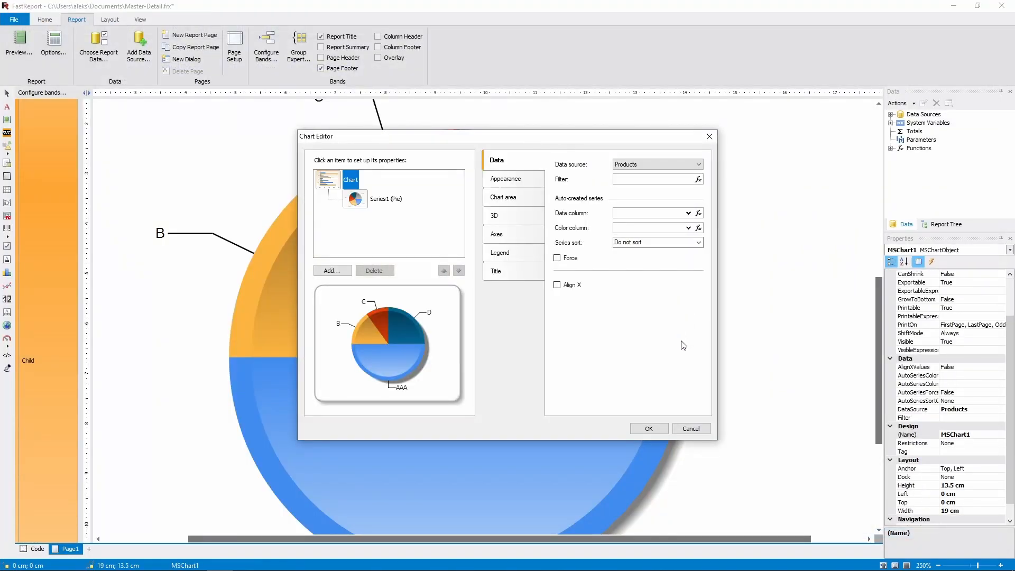
# Try a Black border color on the labels of the pie series
pyautogui.click(355, 200)
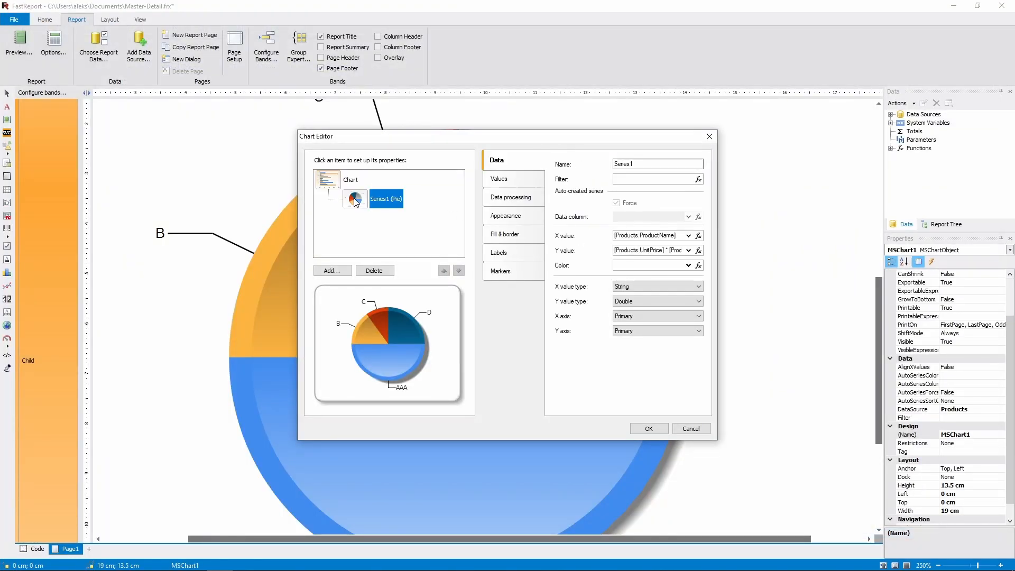
pyautogui.click(500, 259)
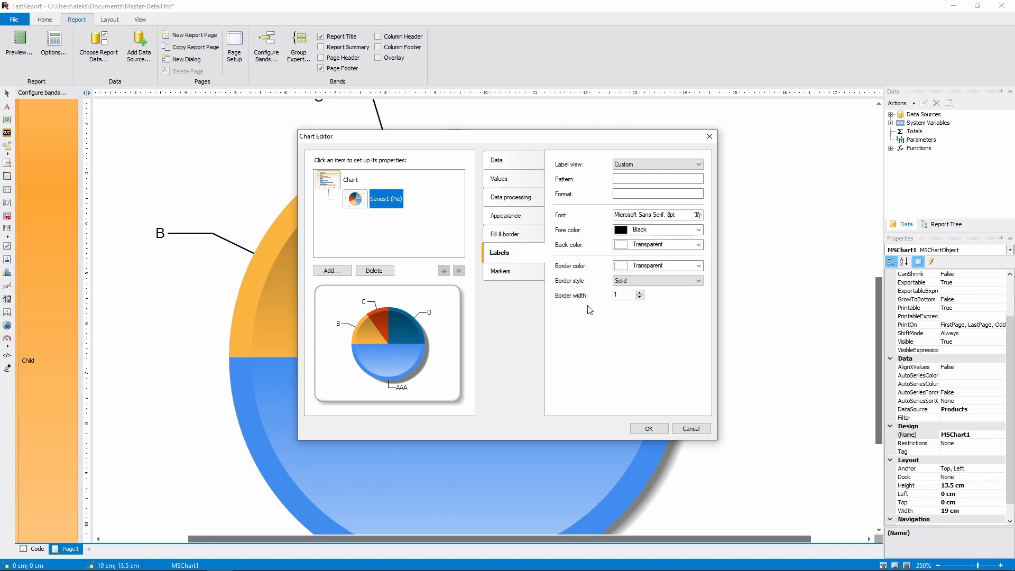
pyautogui.click(658, 265)
pyautogui.click(639, 297)
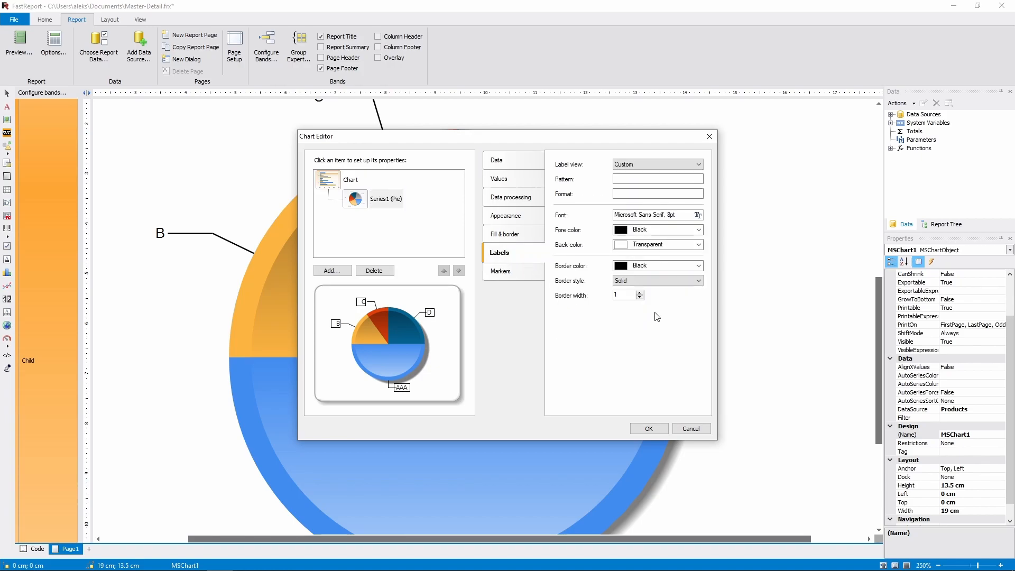
# Try a bold Comic Sans MS font on the pie labels and discard the label changes
pyautogui.click(698, 215)
pyautogui.write('com')
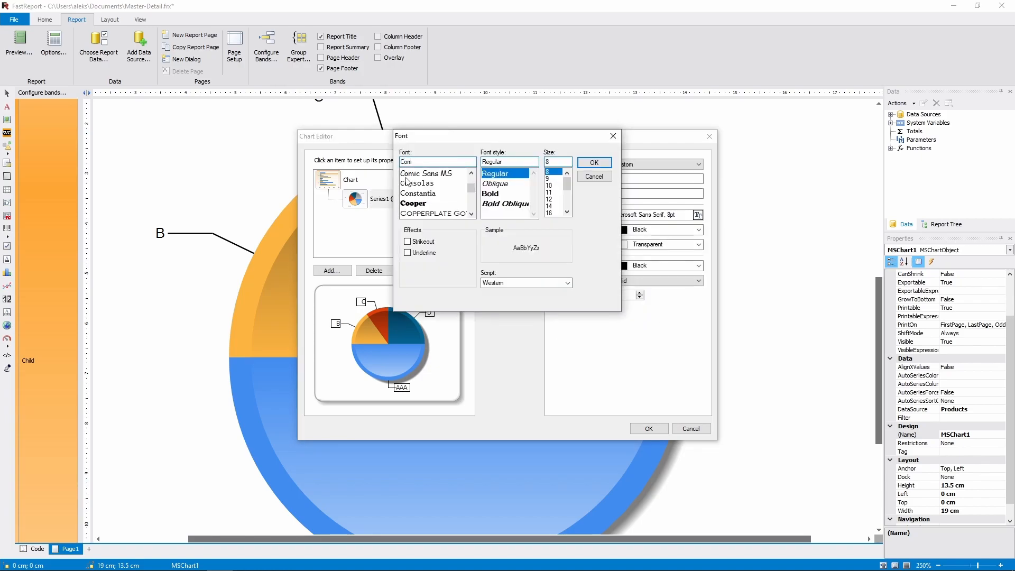
pyautogui.click(408, 176)
pyautogui.click(508, 194)
pyautogui.doubleClick(553, 162)
pyautogui.write('7')
pyautogui.click(595, 163)
pyautogui.click(691, 429)
# Build a label pattern for the pie series from "#VALX: #VALY", a hyphen and the percentage, and preview the report's charts
pyautogui.doubleClick(626, 385)
pyautogui.click(512, 252)
pyautogui.click(648, 164)
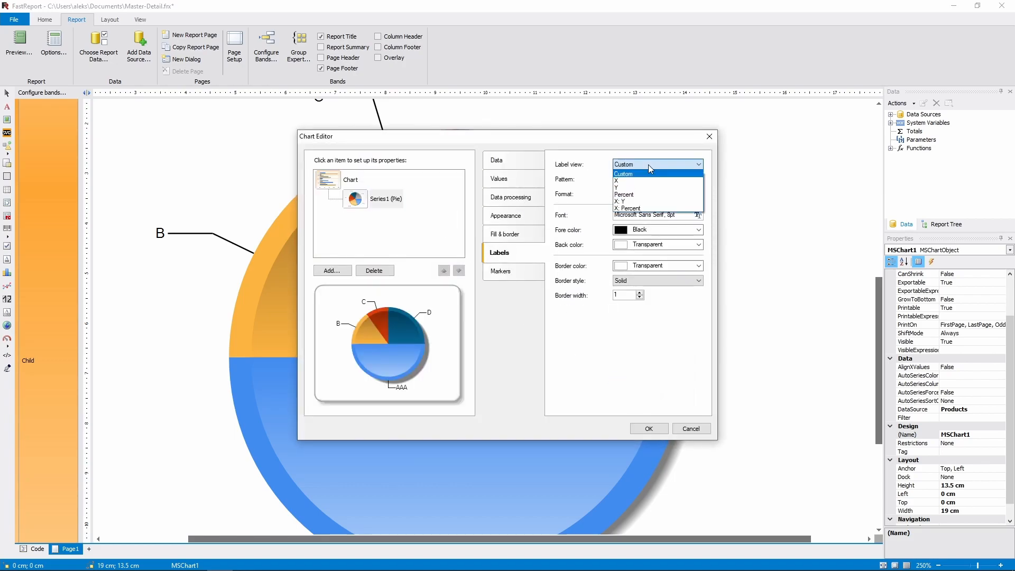
pyautogui.click(650, 198)
pyautogui.press('Tab')
pyautogui.rightClick(628, 178)
pyautogui.click(648, 163)
pyautogui.click(651, 183)
pyautogui.moveTo(634, 179); pyautogui.dragTo(596, 179)
pyautogui.write('#VALX: #VALY')
pyautogui.write('-')
pyautogui.click(647, 428)
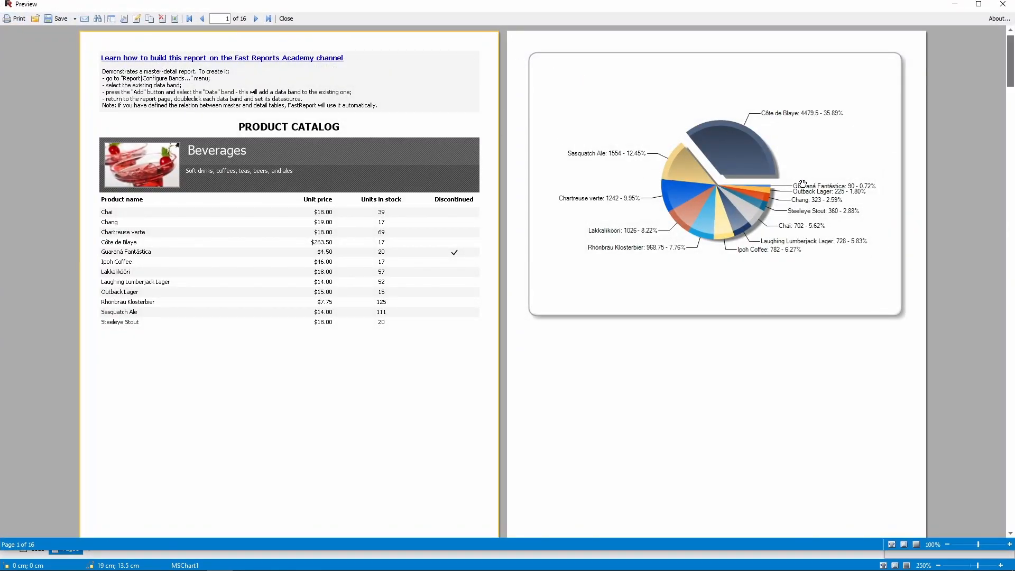
pyautogui.scroll(3, 803, 184)
pyautogui.scroll(2, 541, 151)
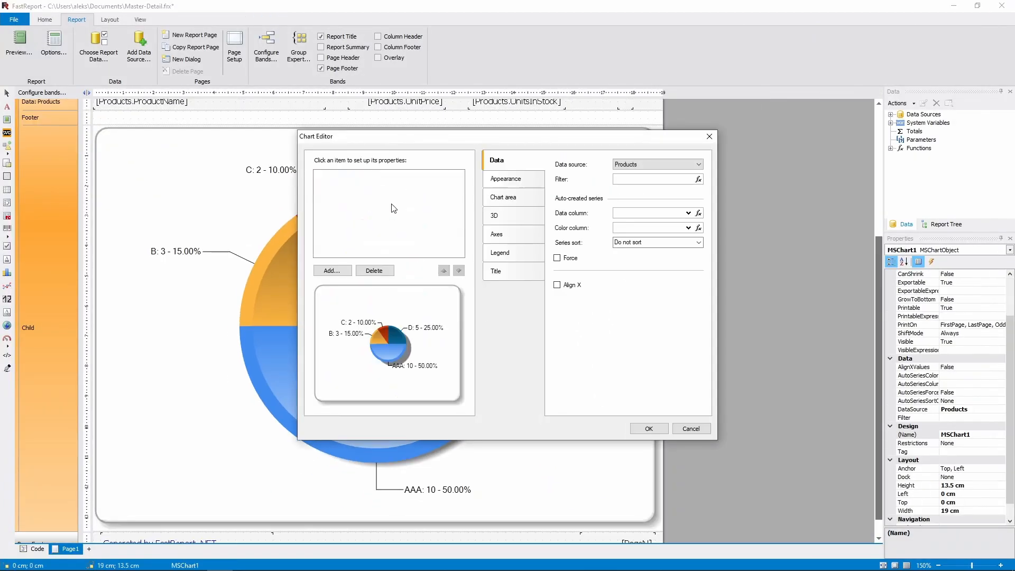
# Add a Radar series with X value [Products.ProductName] and Y value [Products.UnitPrice]*[Products.UnitsInStock]
pyautogui.click(331, 270)
pyautogui.click(409, 300)
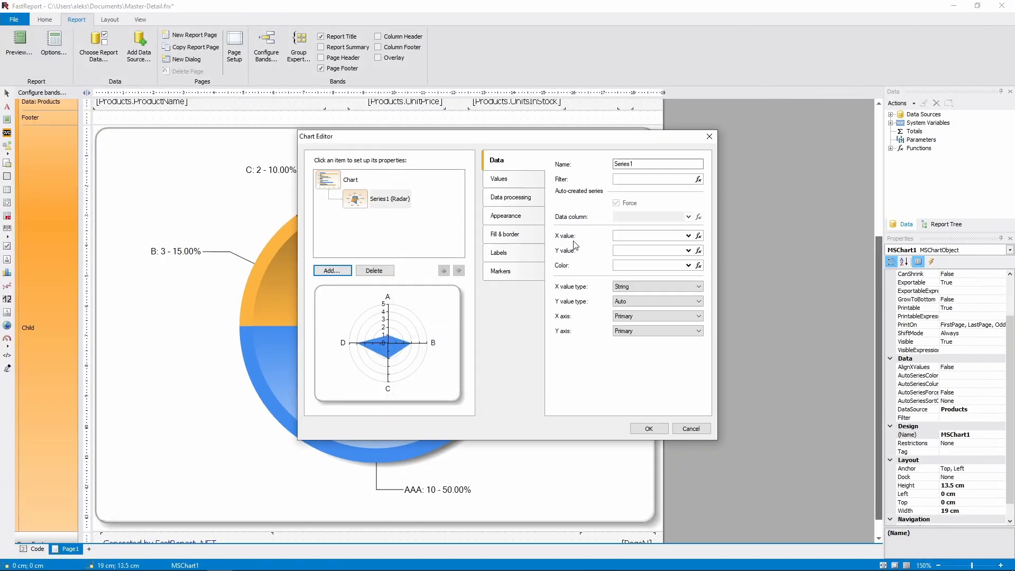
pyautogui.click(697, 250)
pyautogui.doubleClick(691, 372)
pyautogui.write('*')
pyautogui.doubleClick(696, 380)
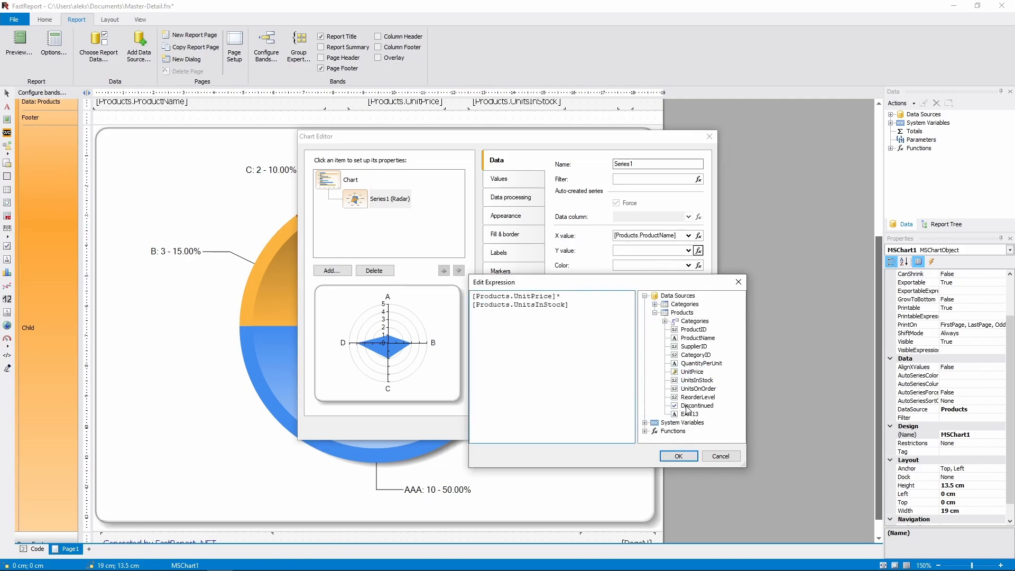
pyautogui.click(678, 456)
# Set the radar series' marker style to Circle and the marker color to Black
pyautogui.click(501, 271)
pyautogui.click(658, 164)
pyautogui.click(655, 189)
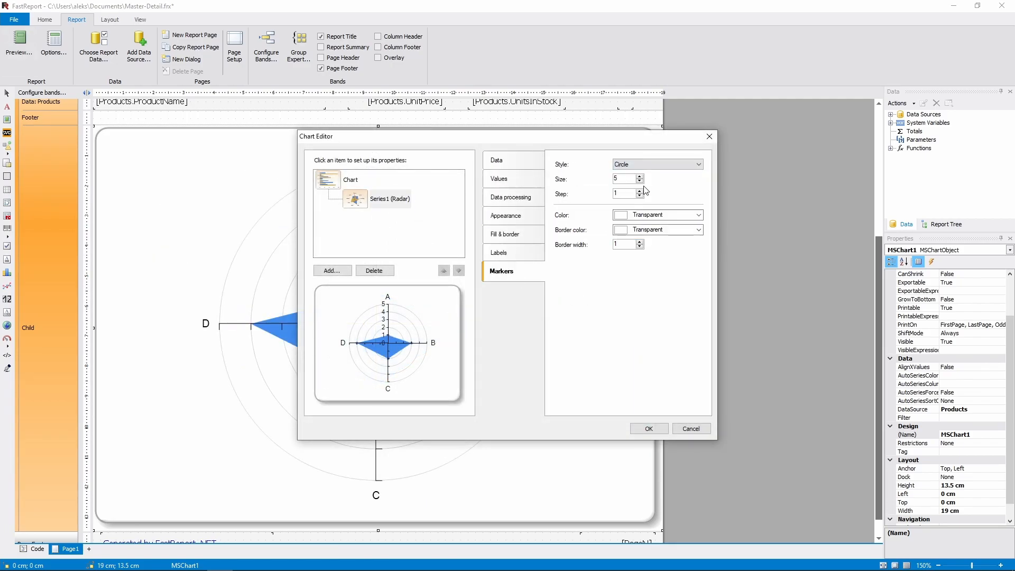
pyautogui.click(699, 214)
pyautogui.click(648, 245)
# Set the radar markers' size to 10, try the other marker styles, and return the style to Circle
pyautogui.click(657, 165)
pyautogui.click(649, 217)
pyautogui.click(639, 176)
pyautogui.click(649, 165)
pyautogui.click(642, 186)
pyautogui.press('Down')
pyautogui.press('Down')
pyautogui.press('Down')
pyautogui.press('Down')
pyautogui.press('Down')
pyautogui.press('Down')
pyautogui.press('Down')
pyautogui.click(652, 167)
pyautogui.click(653, 188)
# Try a Brown border color on the radar markers, switch it to a yellow shade, reduce the marker size, and apply the changes
pyautogui.click(689, 231)
pyautogui.click(643, 342)
pyautogui.click(672, 234)
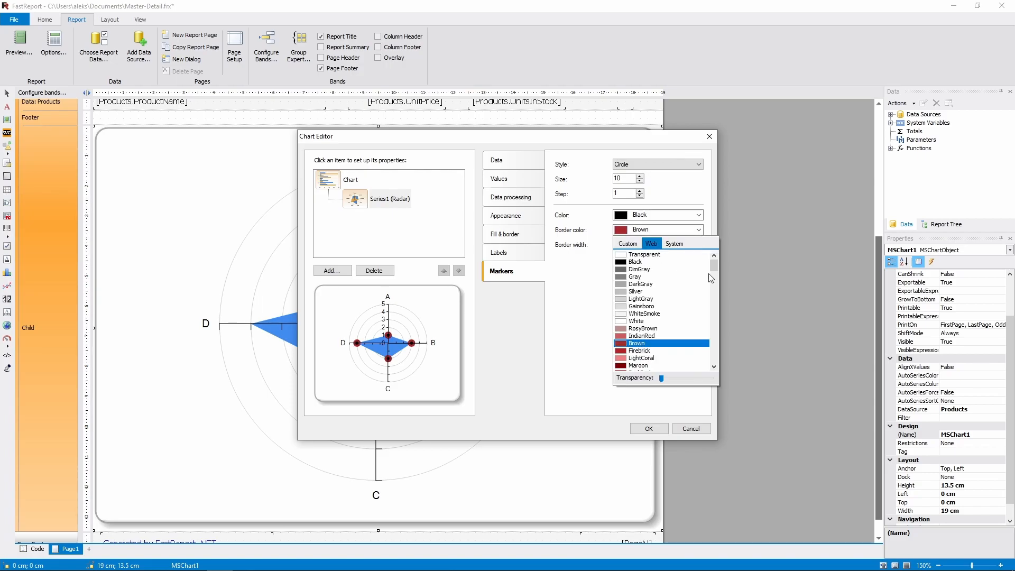
pyautogui.click(650, 299)
pyautogui.click(641, 182)
pyautogui.click(648, 428)
# Preview the report and examine the markers on the Condiments radar chart up close
pyautogui.click(19, 45)
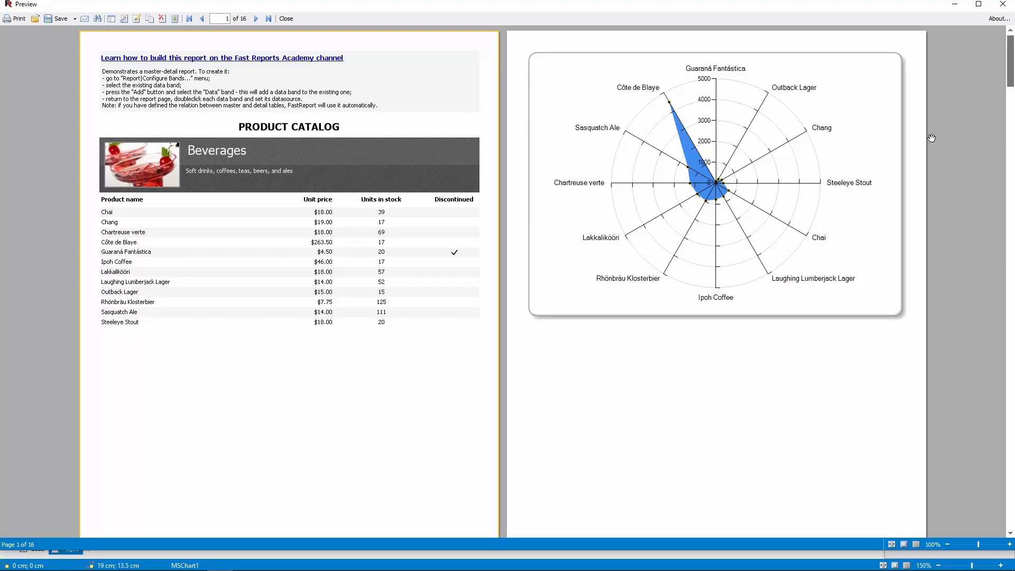
pyautogui.moveTo(1009, 67); pyautogui.dragTo(1010, 116)
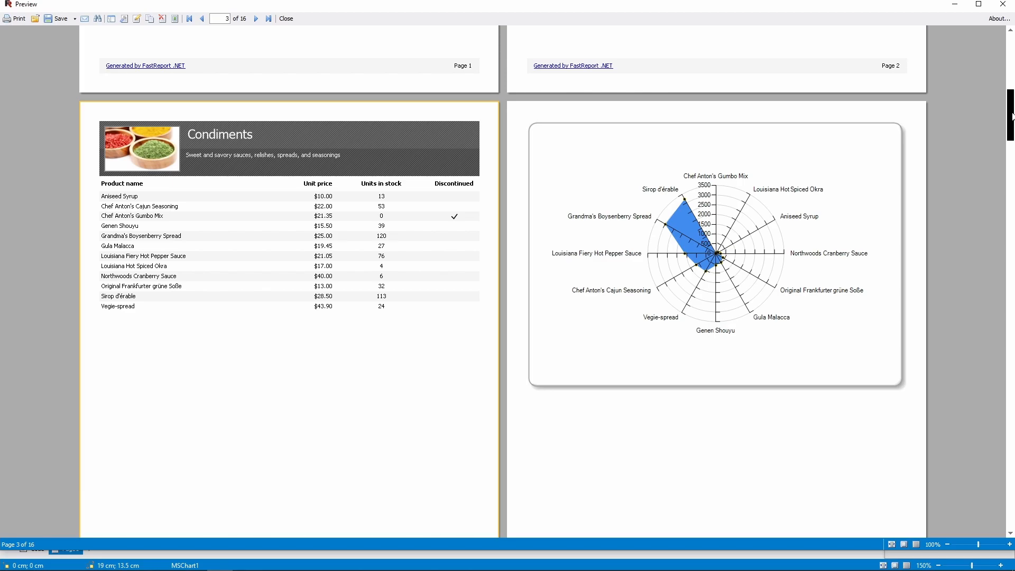
pyautogui.scroll(2, 816, 264)
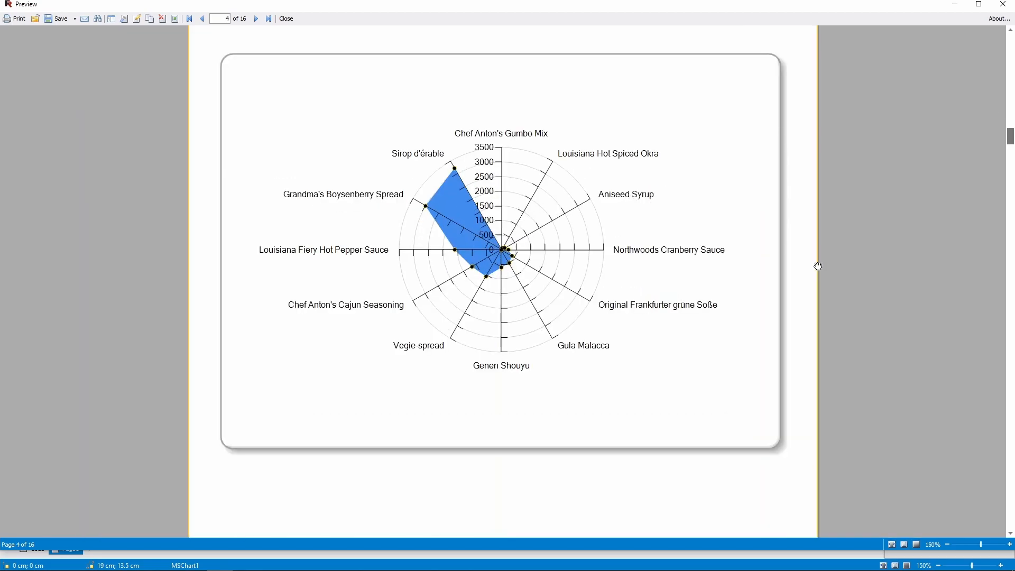
pyautogui.scroll(1, 712, 228)
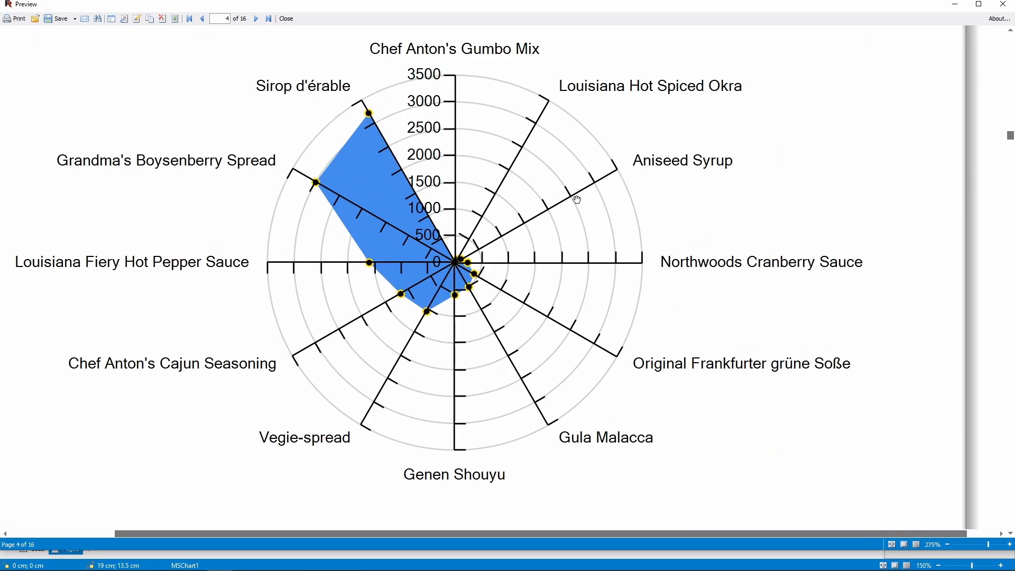